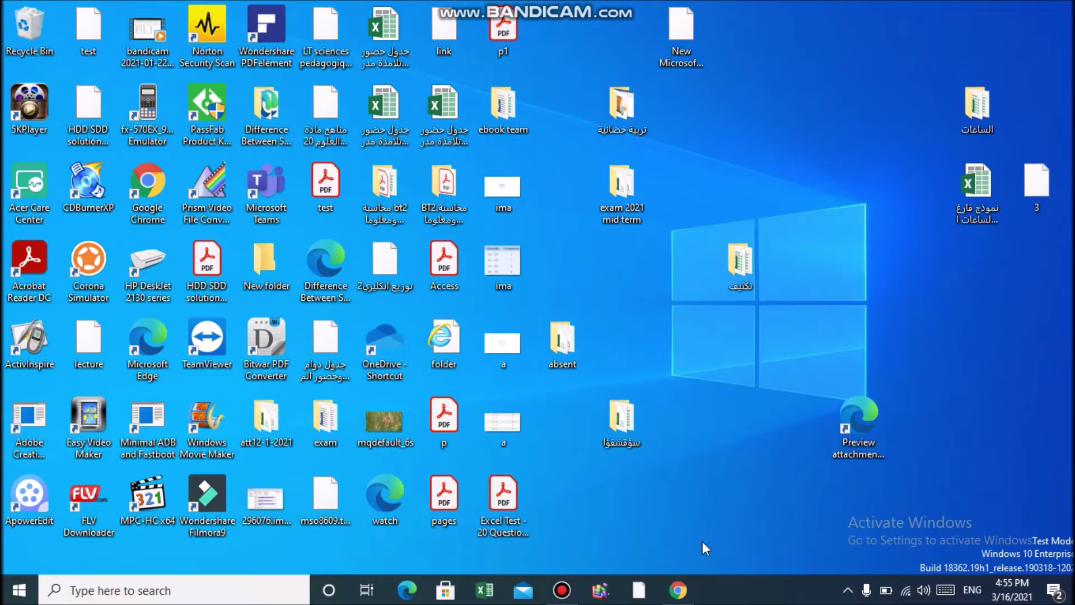
Find Access 2016 through the Windows search and launch it
click(120, 586)
text(access)
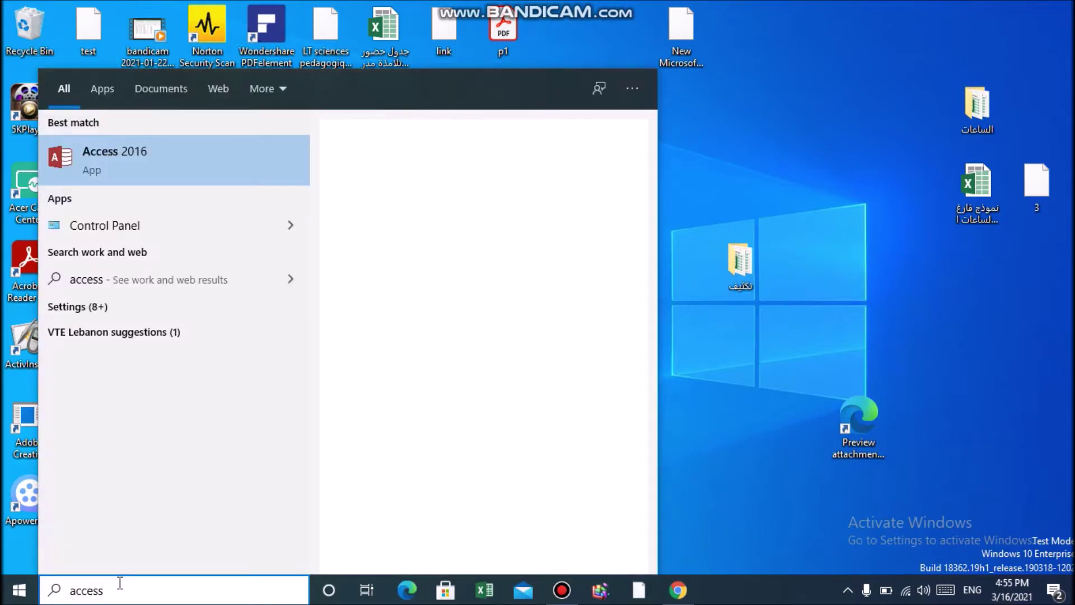
click(120, 143)
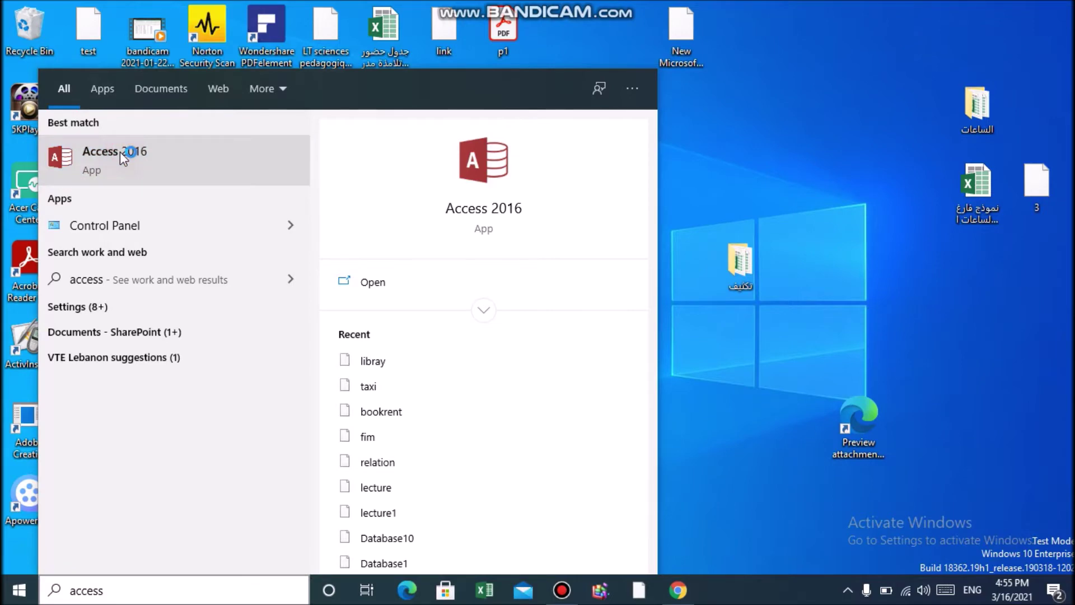
click(120, 152)
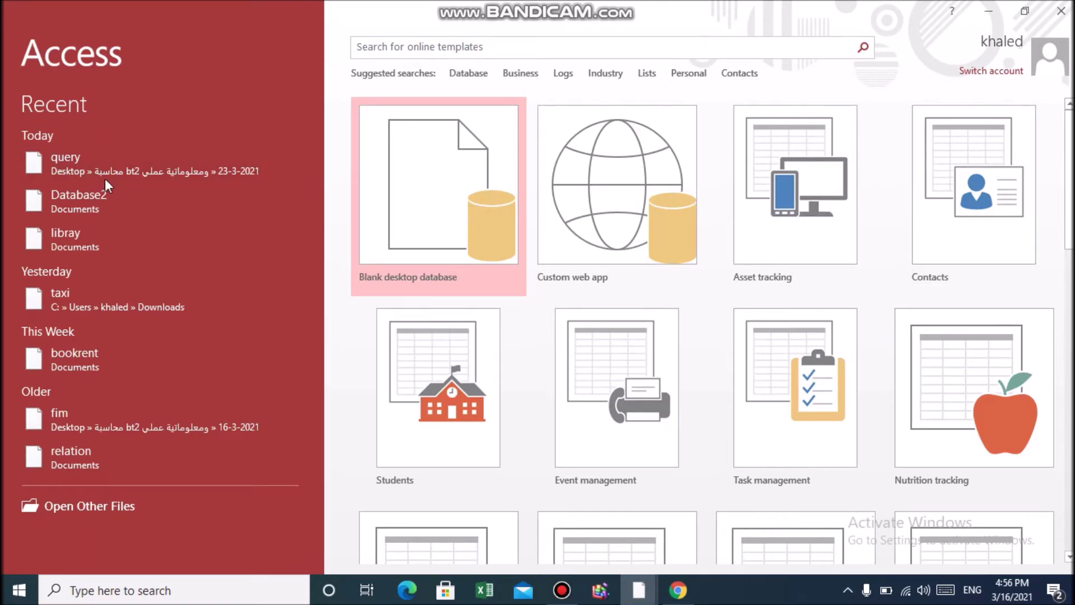
Open the recent database "query", dismiss the Office Activation Wizard and enable the database's disabled content
click(68, 163)
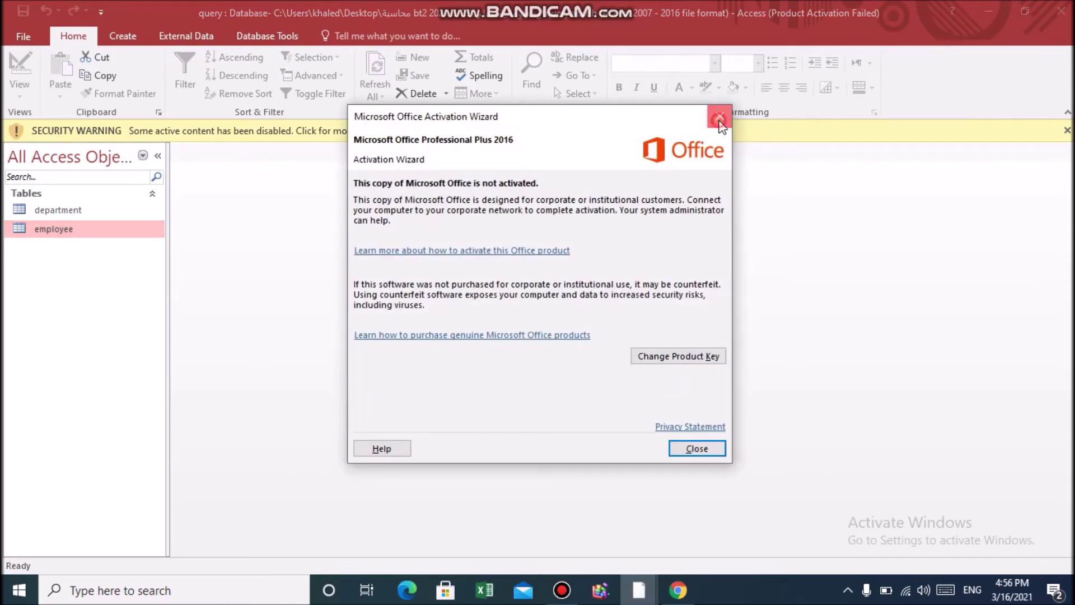
click(719, 116)
click(449, 130)
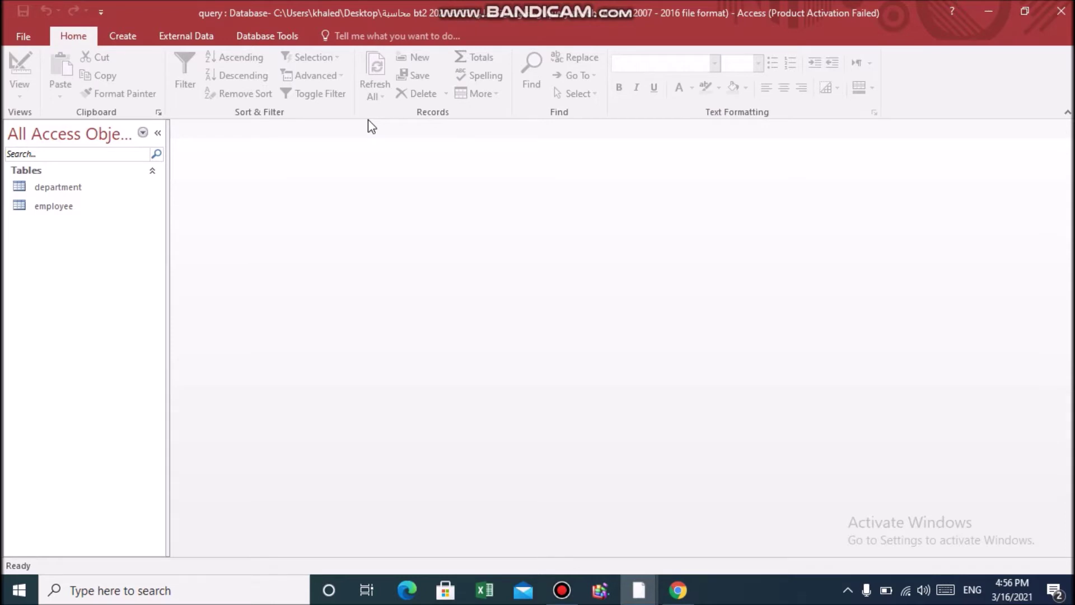
Open the department table to view its records, and close the extra Access start window
double_click(72, 190)
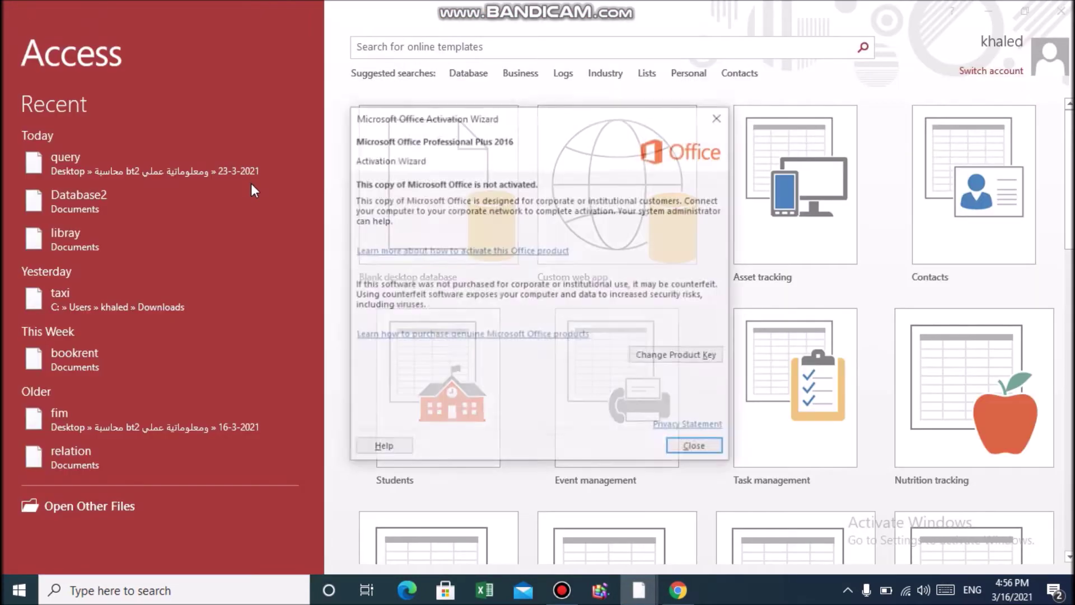
click(720, 120)
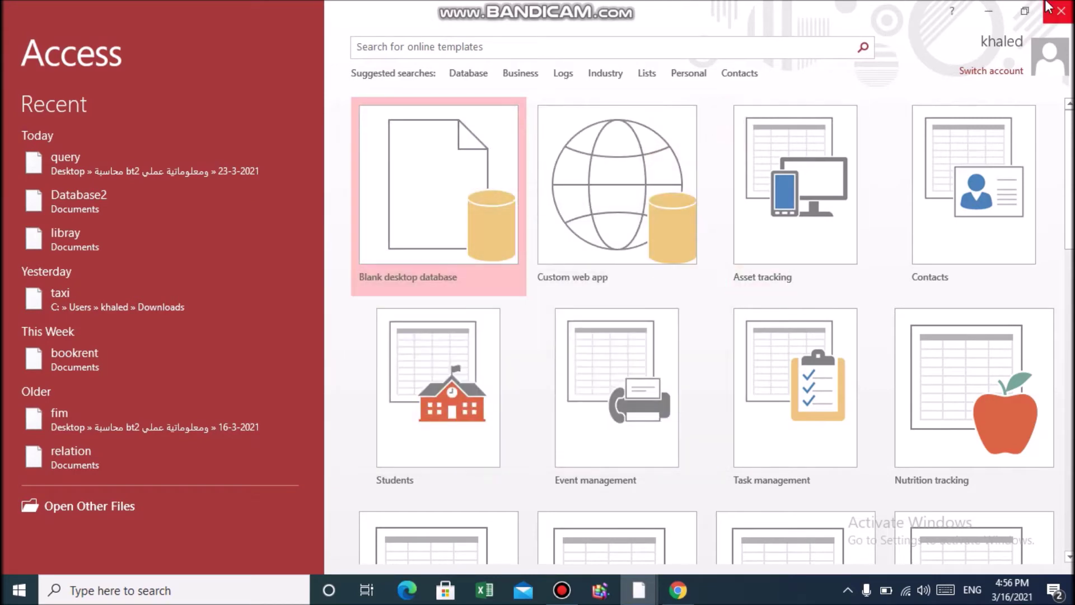
click(1062, 11)
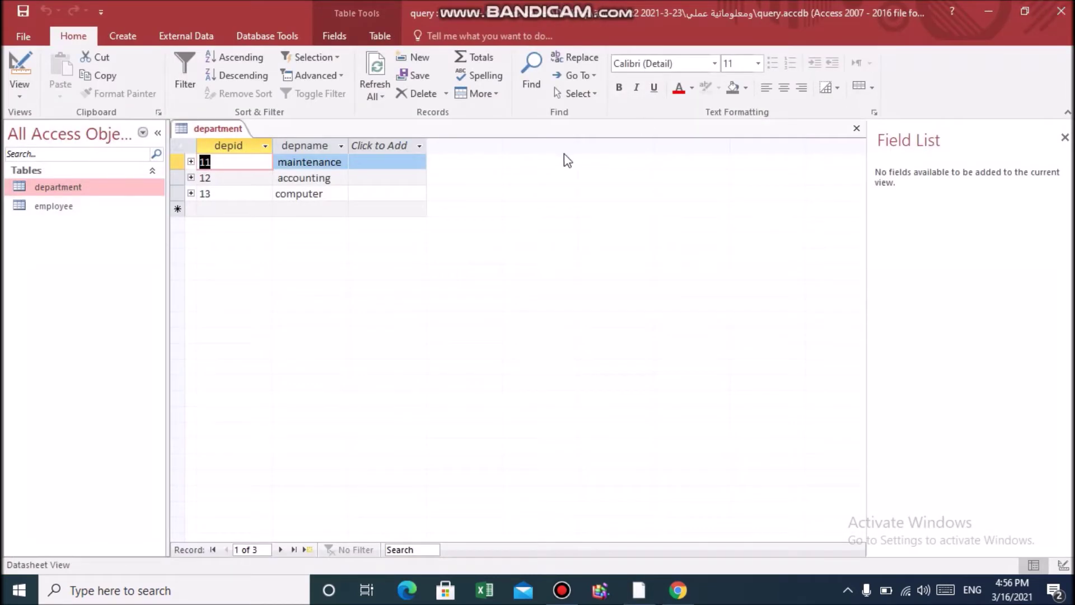
Examine the department table's fields, data types and primary key in Design View, and close the table
right_click(68, 191)
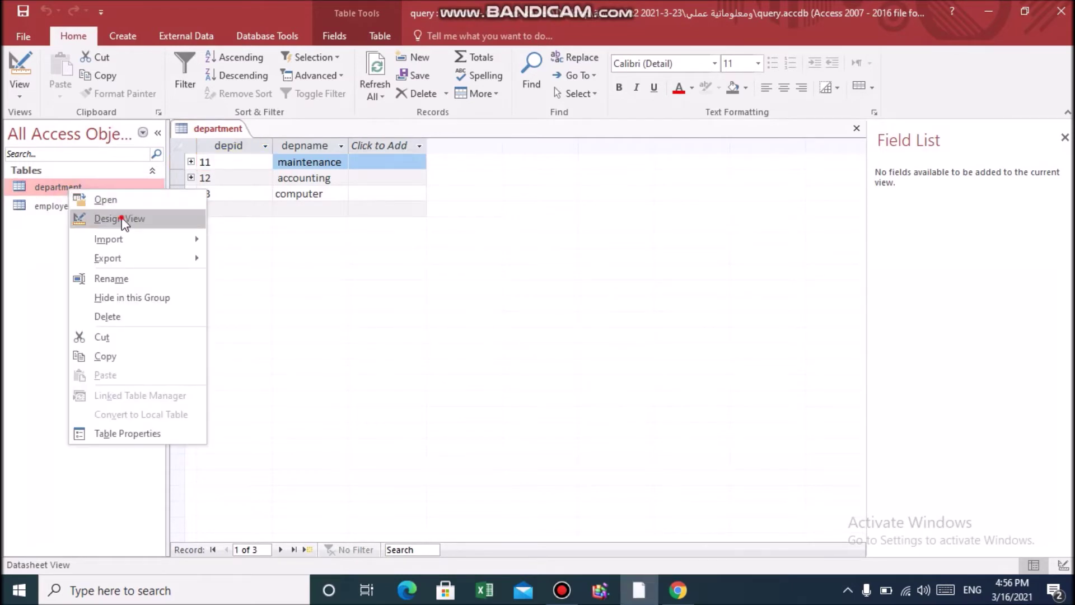
click(123, 218)
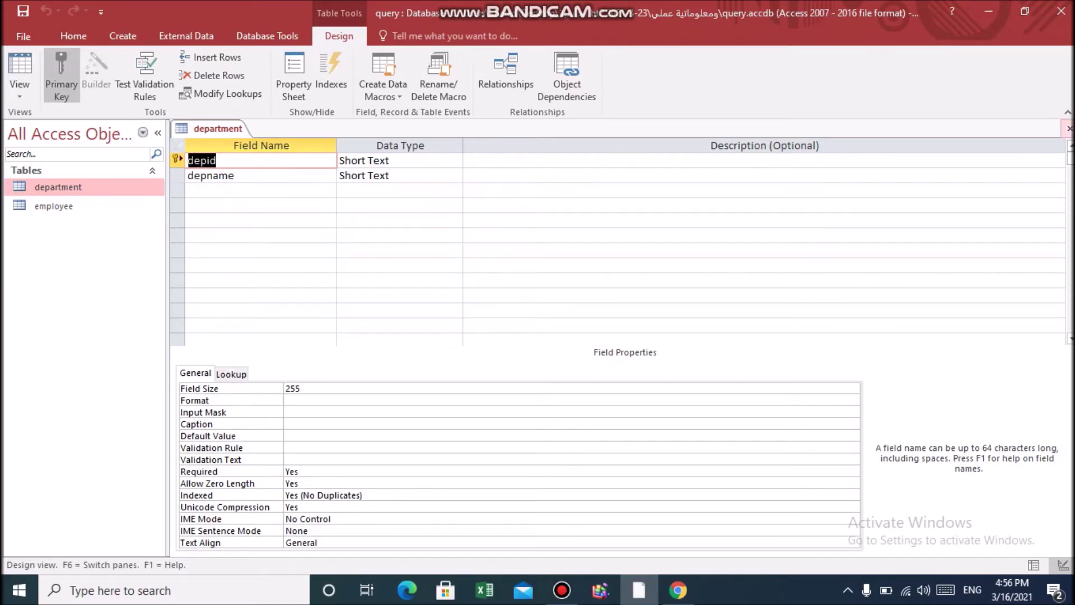
click(1069, 128)
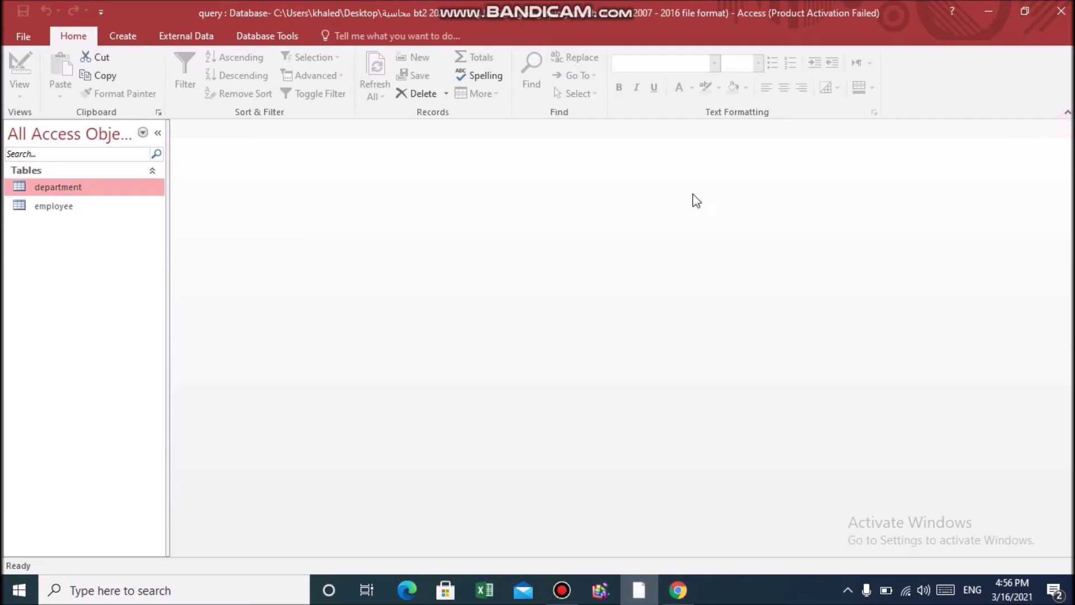
Open the employee table in Design View to examine its fields and data types
click(81, 208)
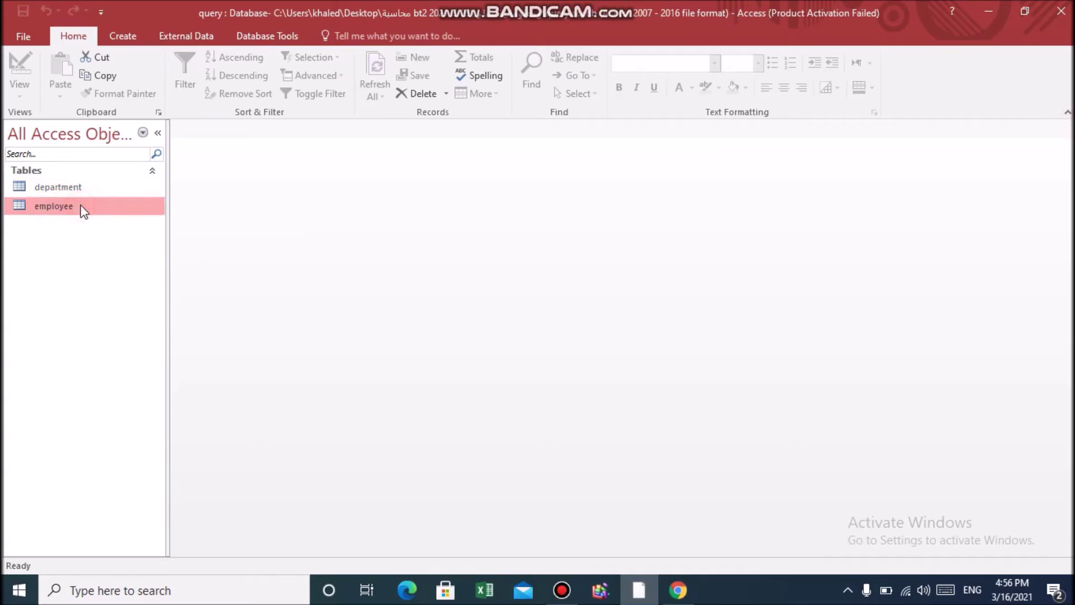
right_click(81, 207)
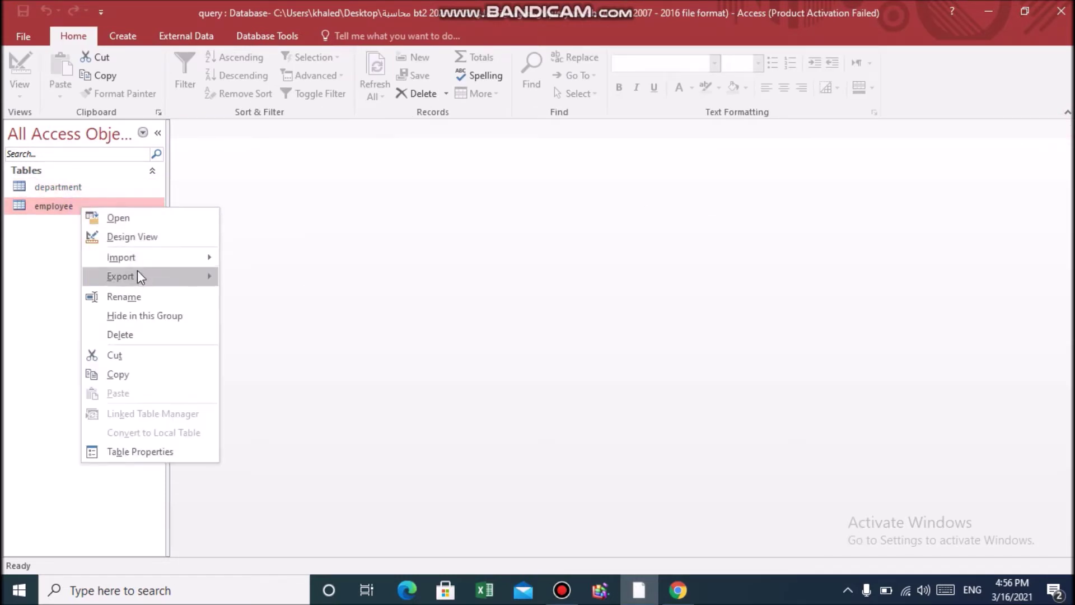
click(139, 237)
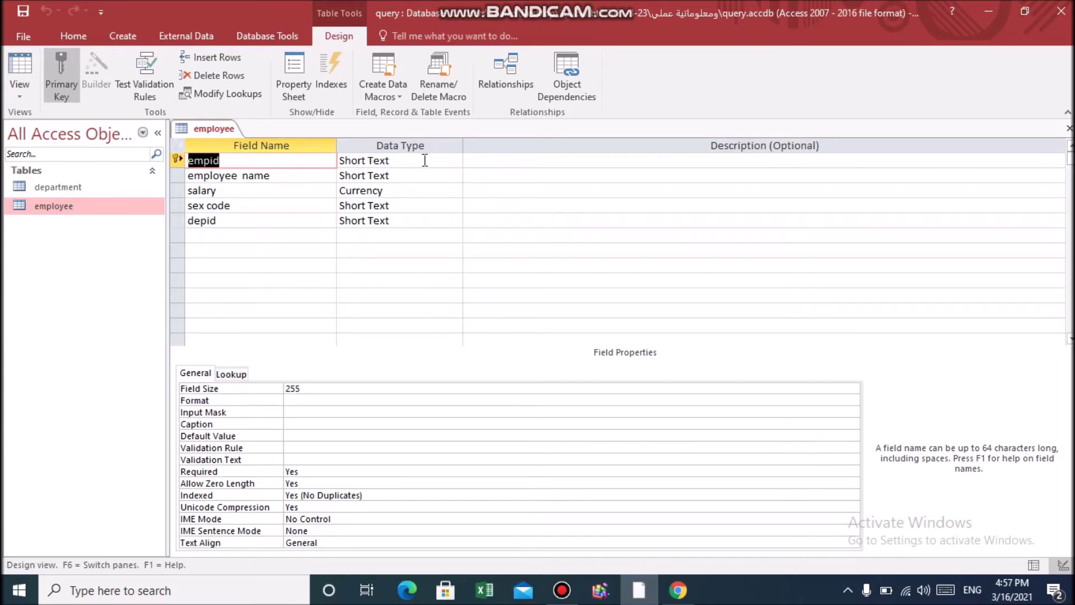
Try to apply the Lookup Wizard to the employee table's salary field, and close the design without saving
click(448, 192)
click(455, 191)
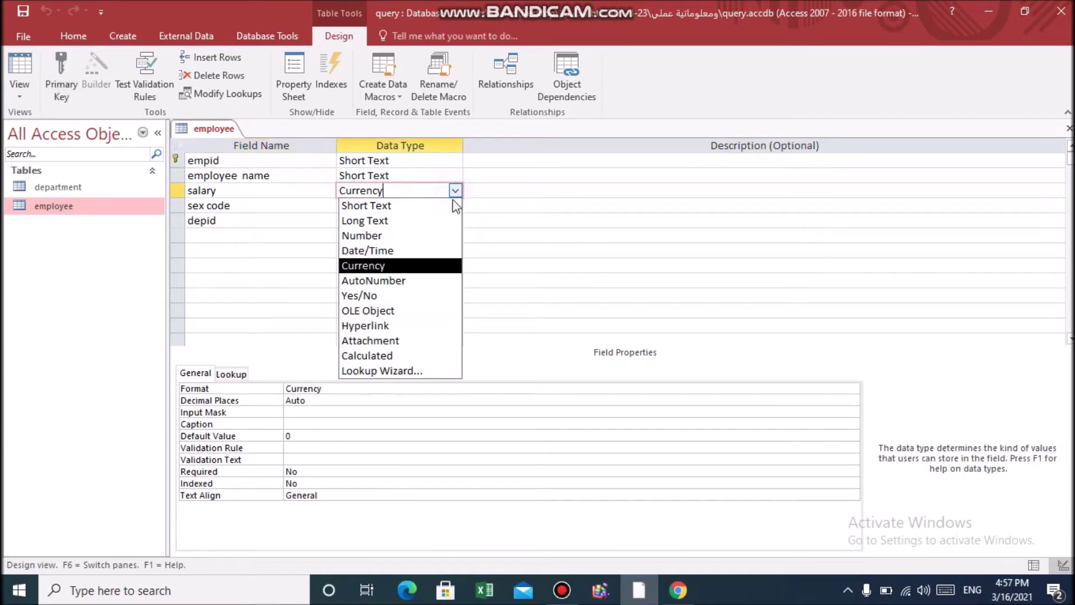
click(404, 374)
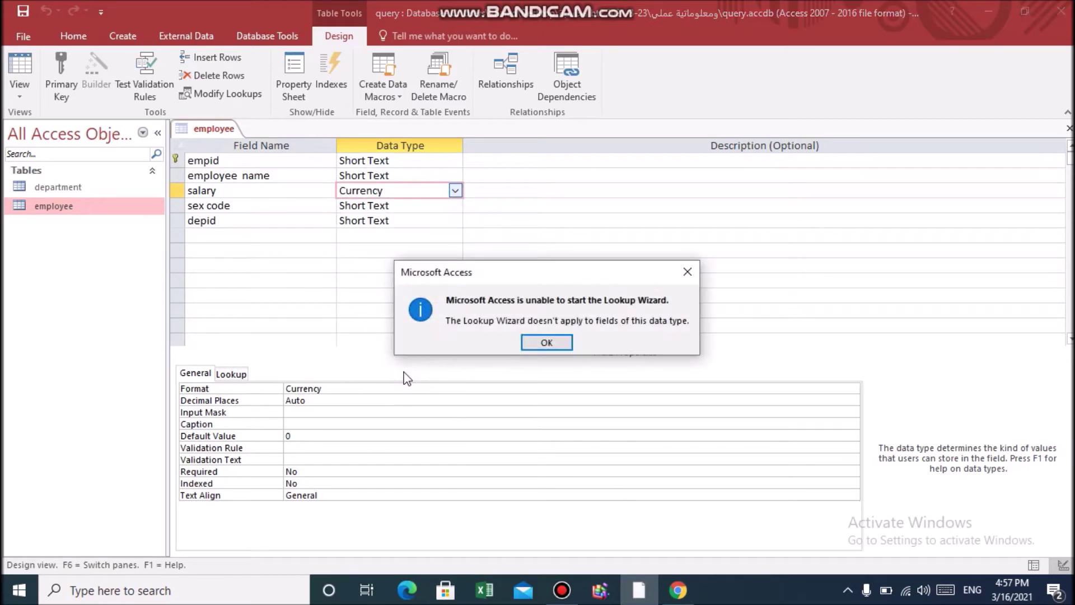
key(Return)
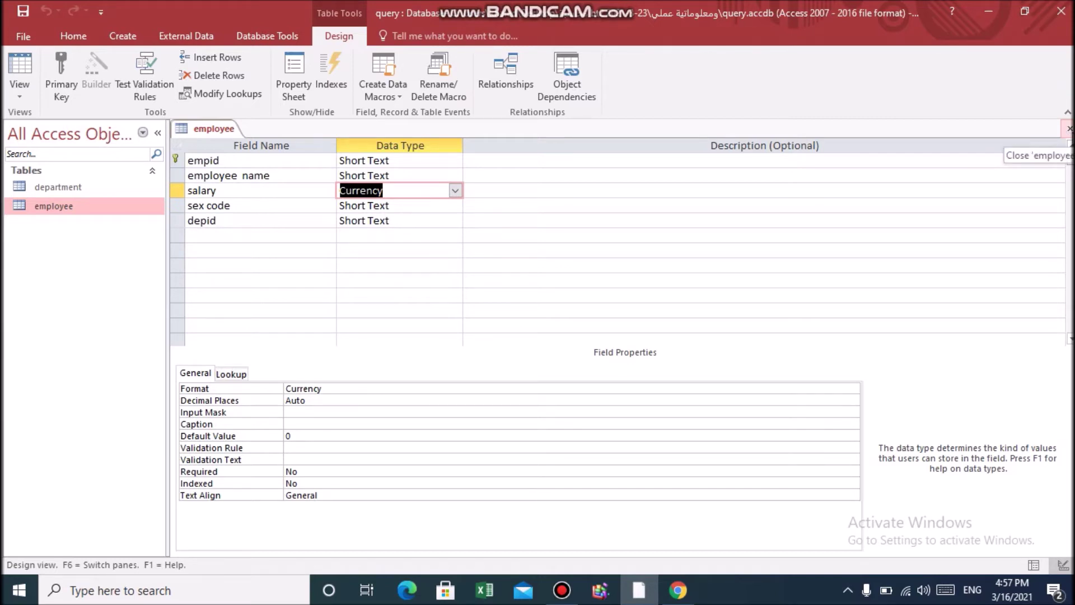
click(1068, 128)
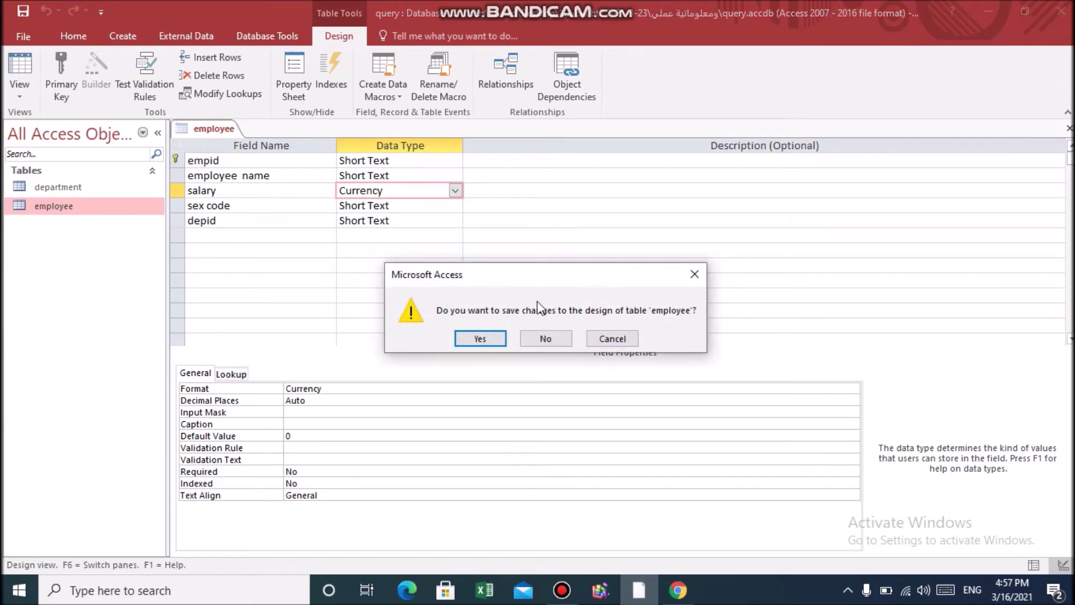
click(546, 339)
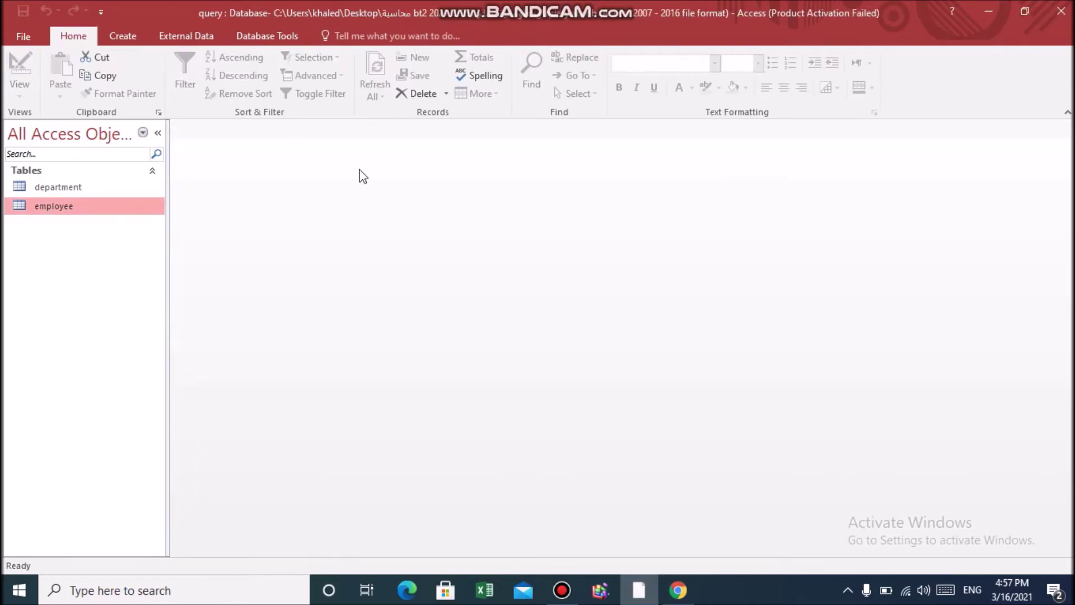
Examine the relationship between department and employee with the two tables spread apart, and close the layout without saving
click(252, 36)
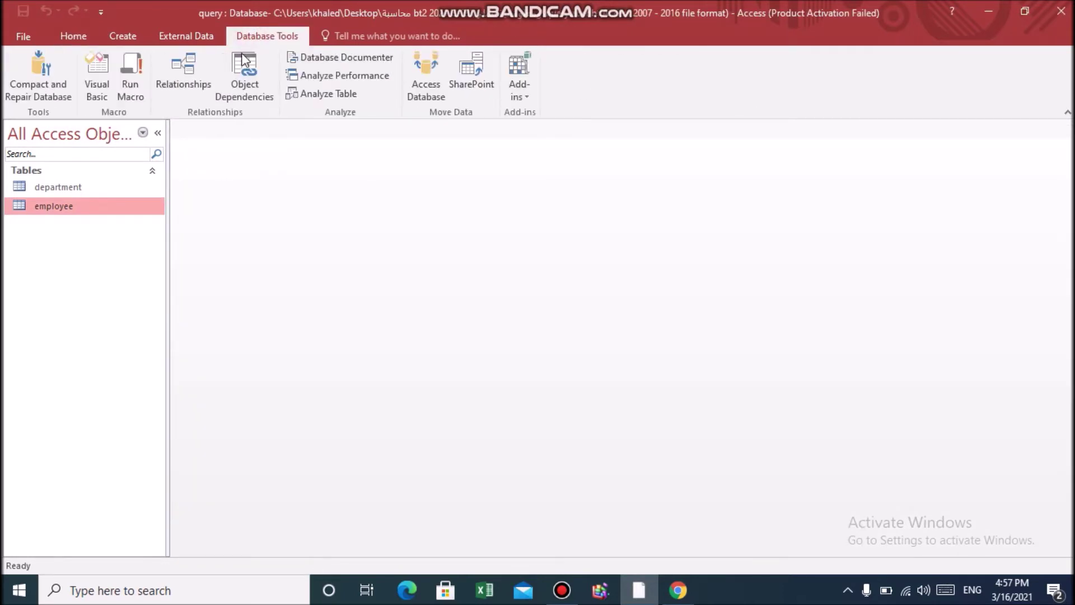
click(189, 77)
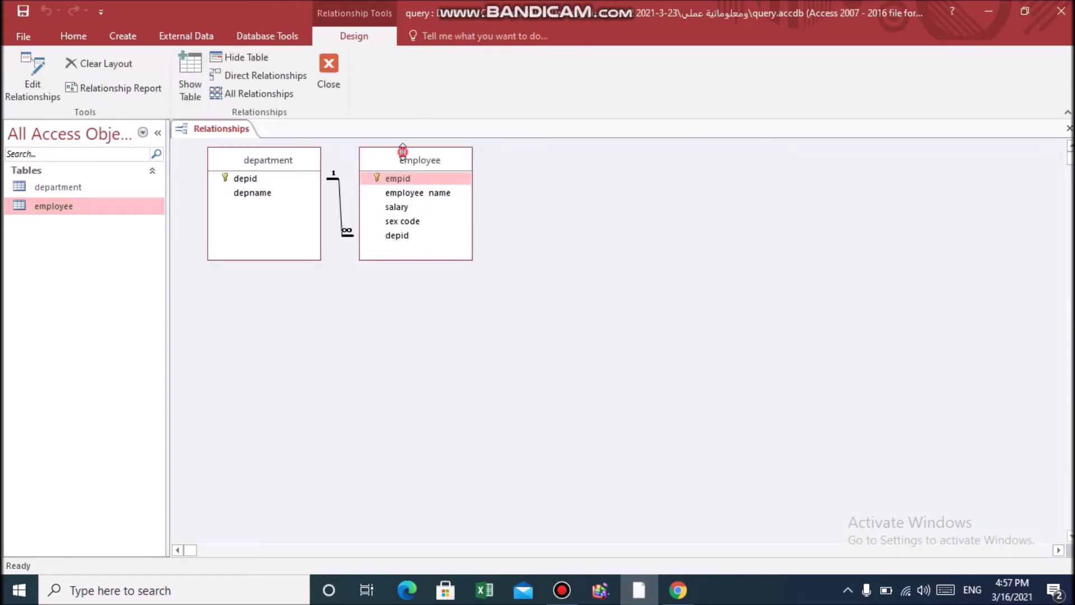
drag(448, 165, 674, 186)
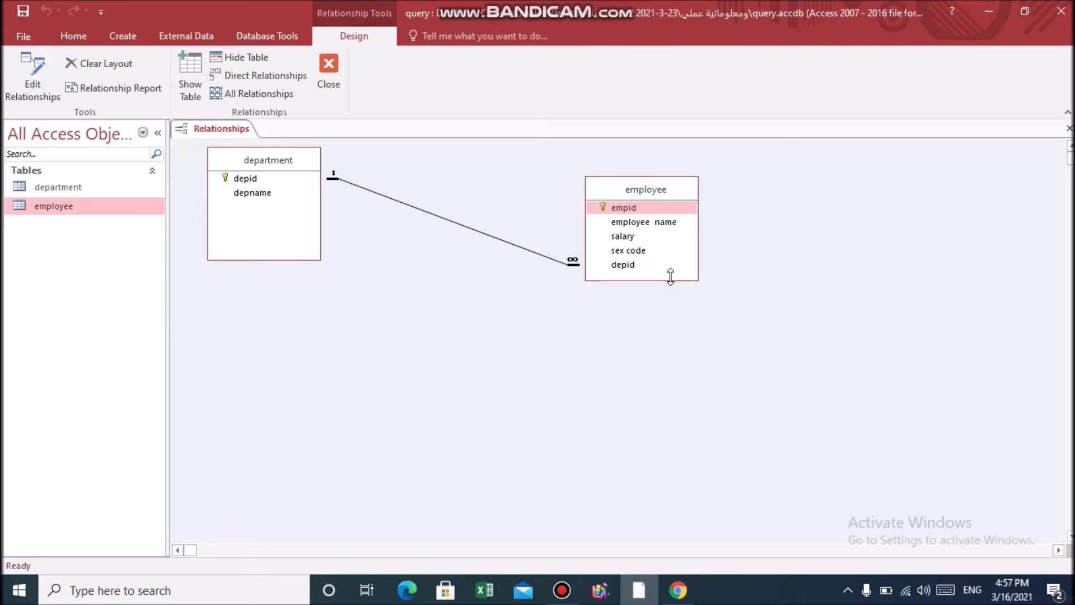
click(1068, 128)
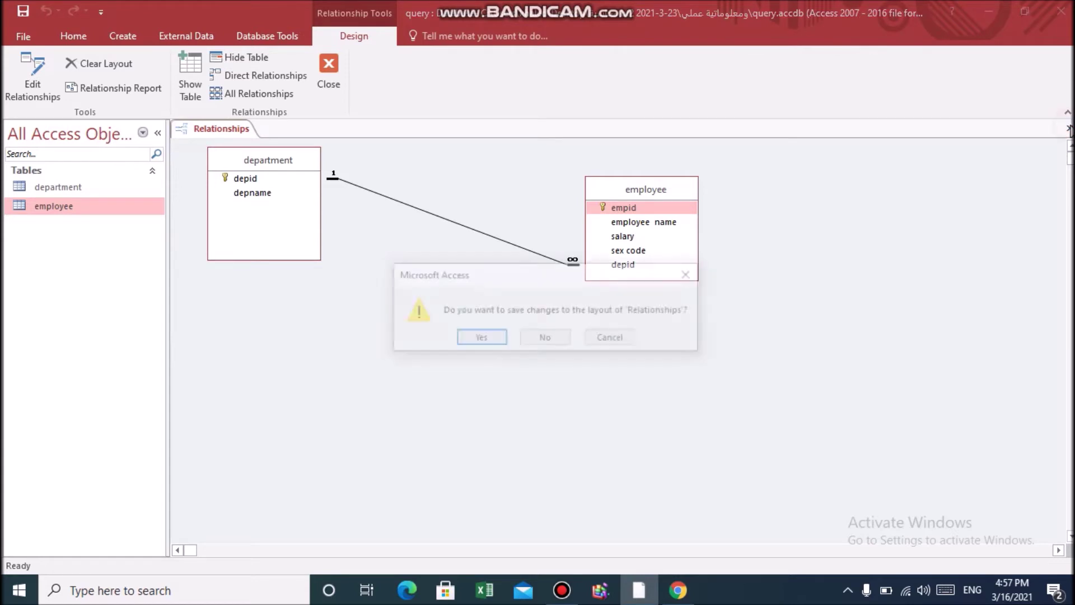
click(565, 338)
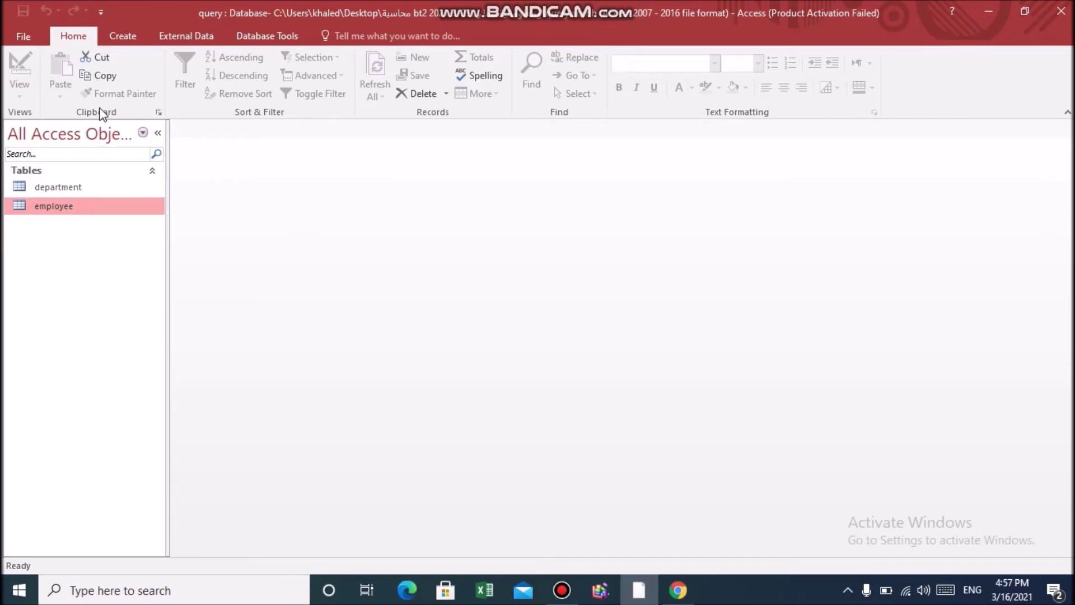
Create a new query in Design View and add the department and employee tables to it
click(124, 38)
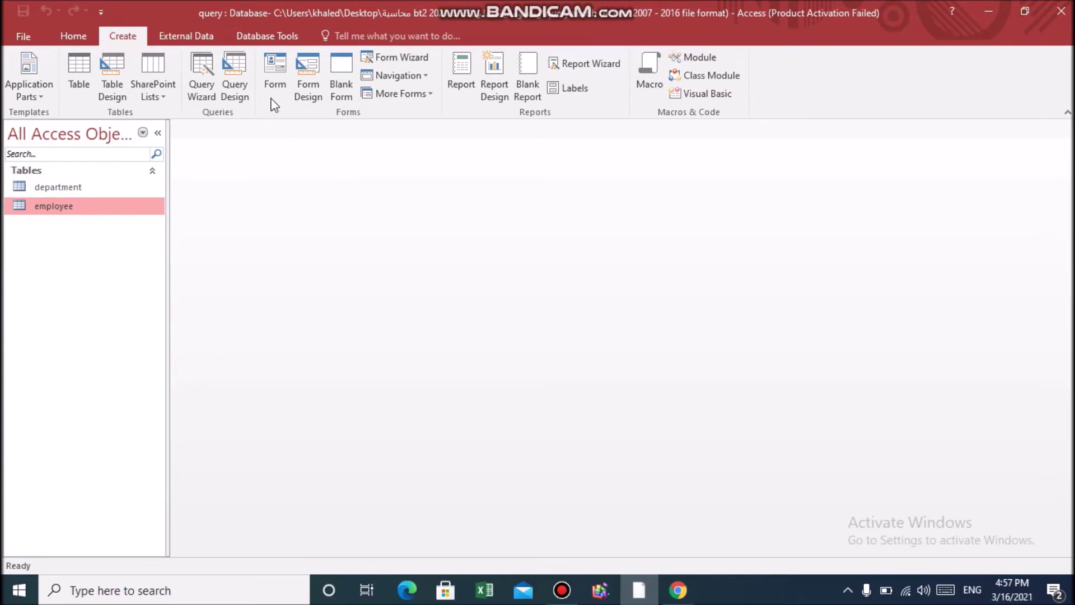
click(239, 76)
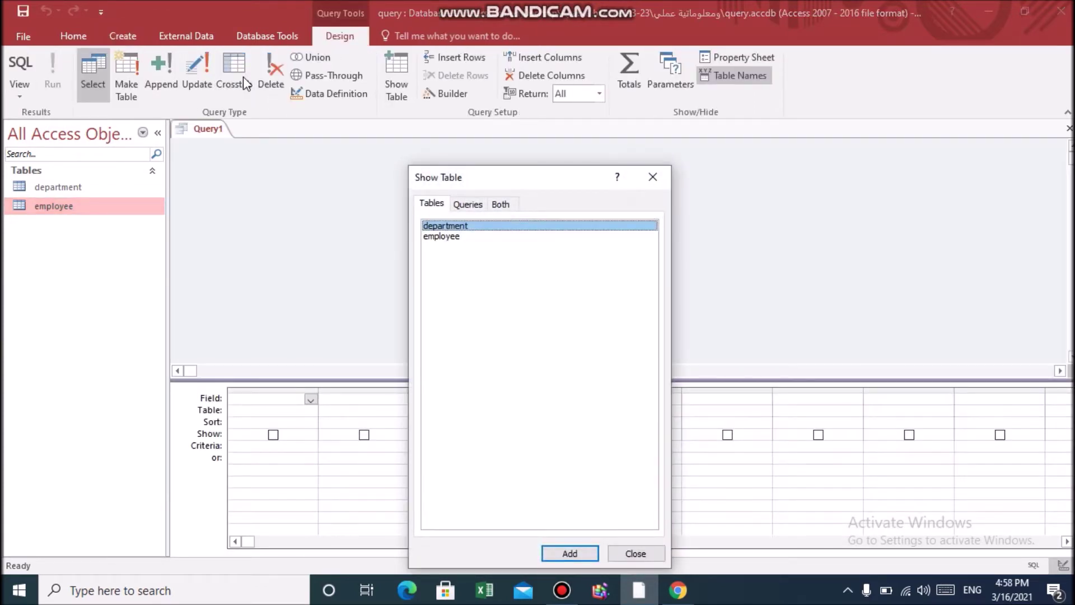
drag(486, 184, 645, 147)
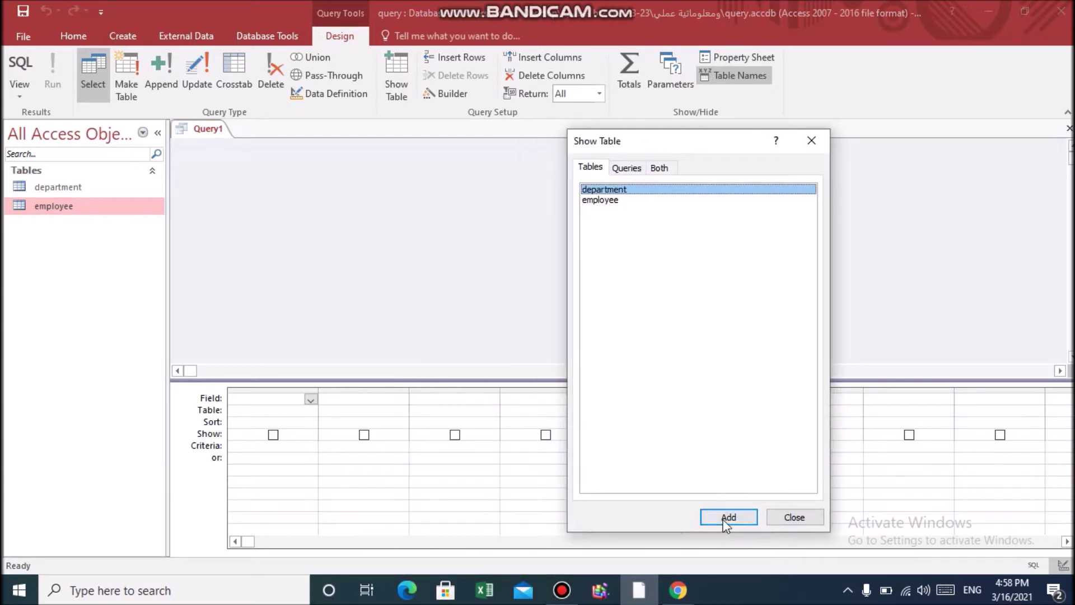
click(725, 520)
click(620, 201)
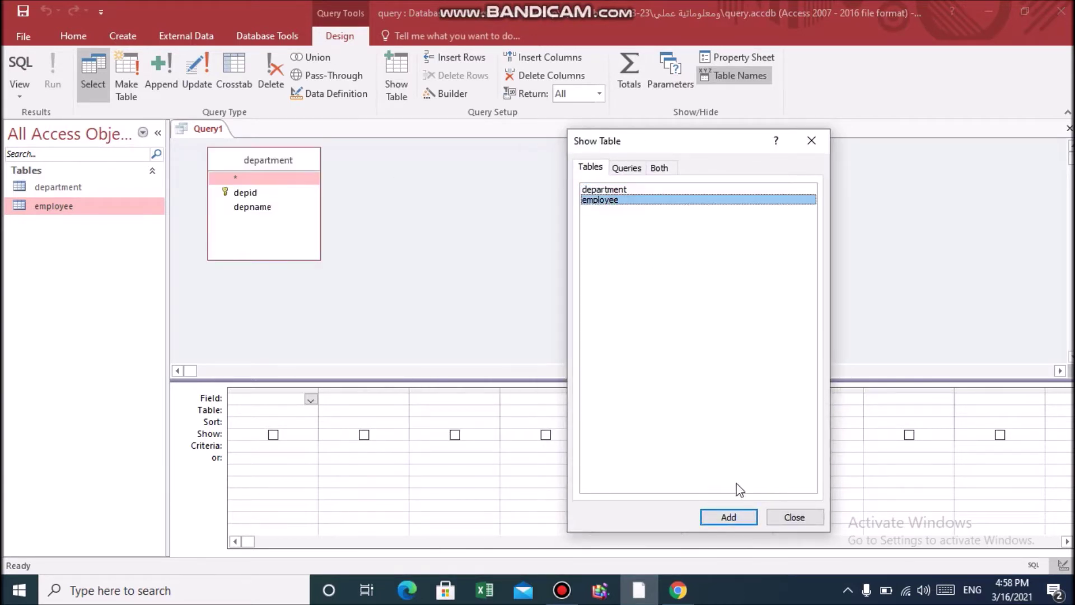
click(729, 516)
click(784, 516)
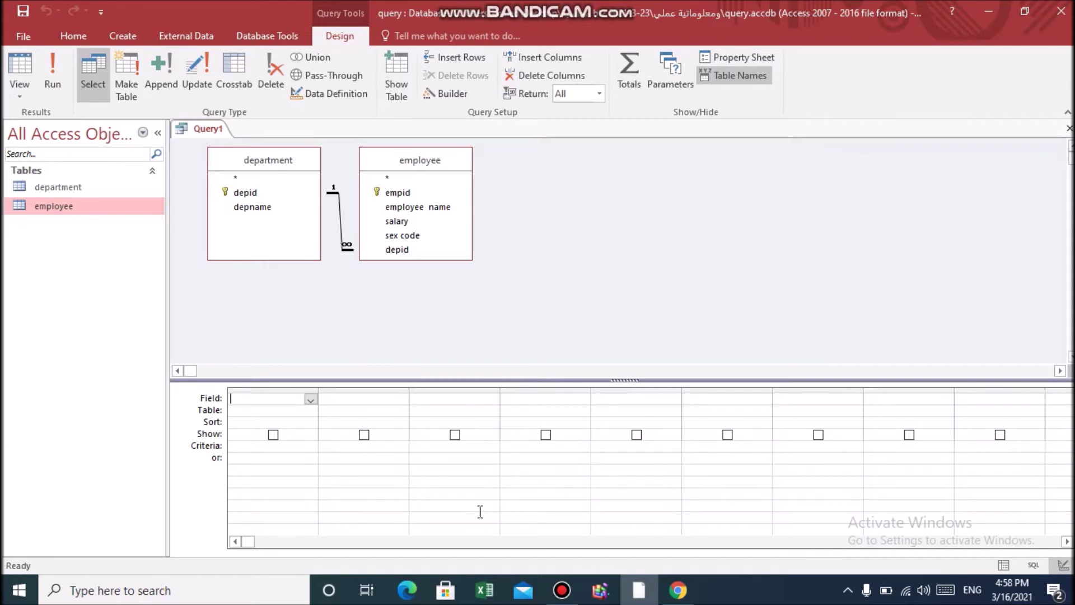
Add depname from the department table and salary from the employee table as the query's first two fields
click(259, 207)
drag(258, 209, 257, 398)
drag(402, 221, 354, 397)
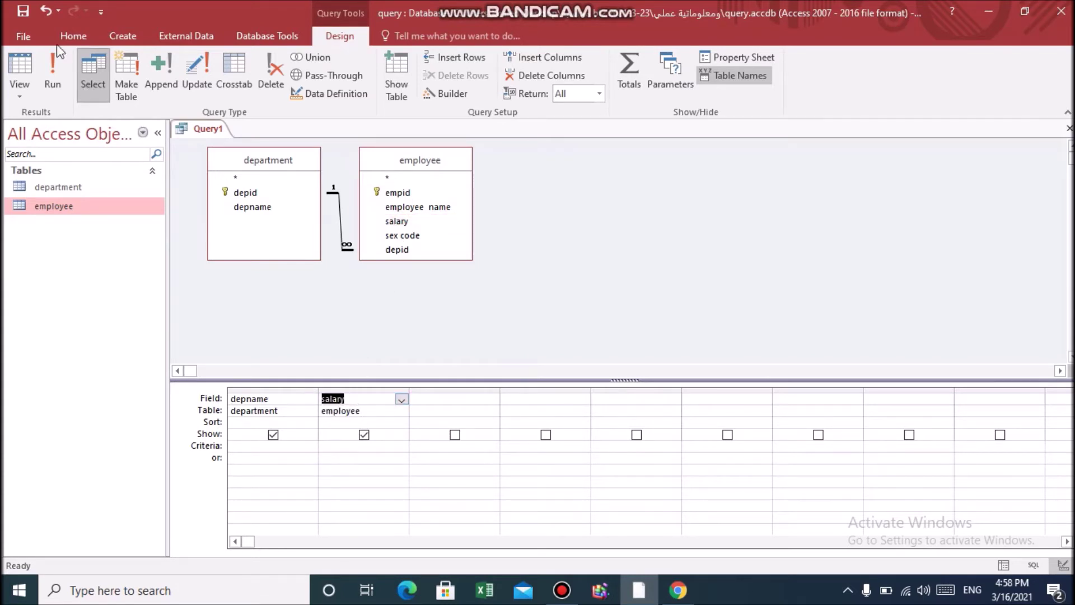
Save the new query under the name sep1
click(25, 12)
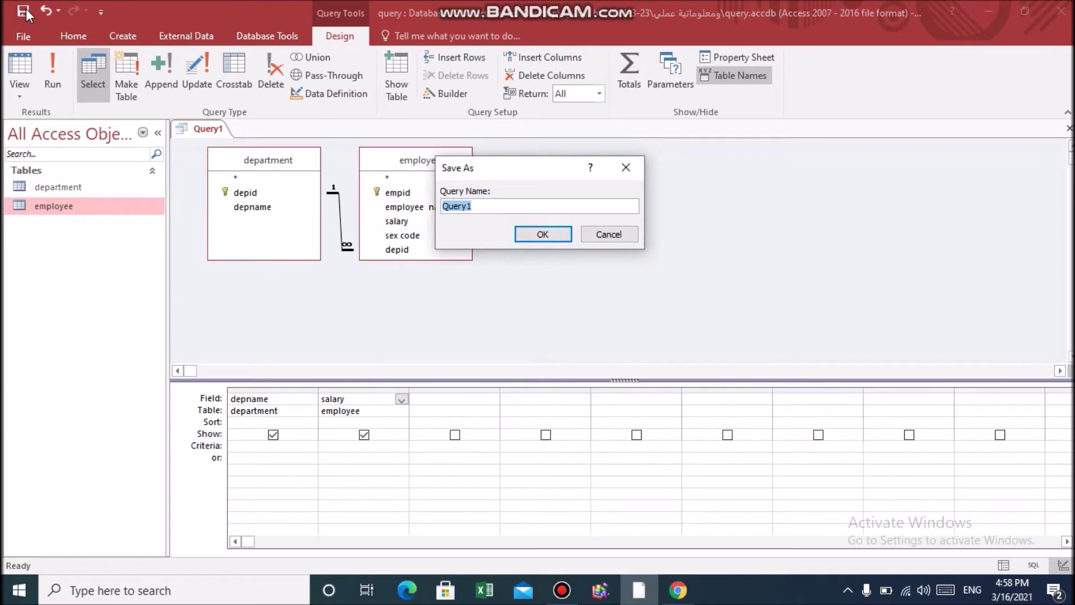
text(sep1)
click(532, 234)
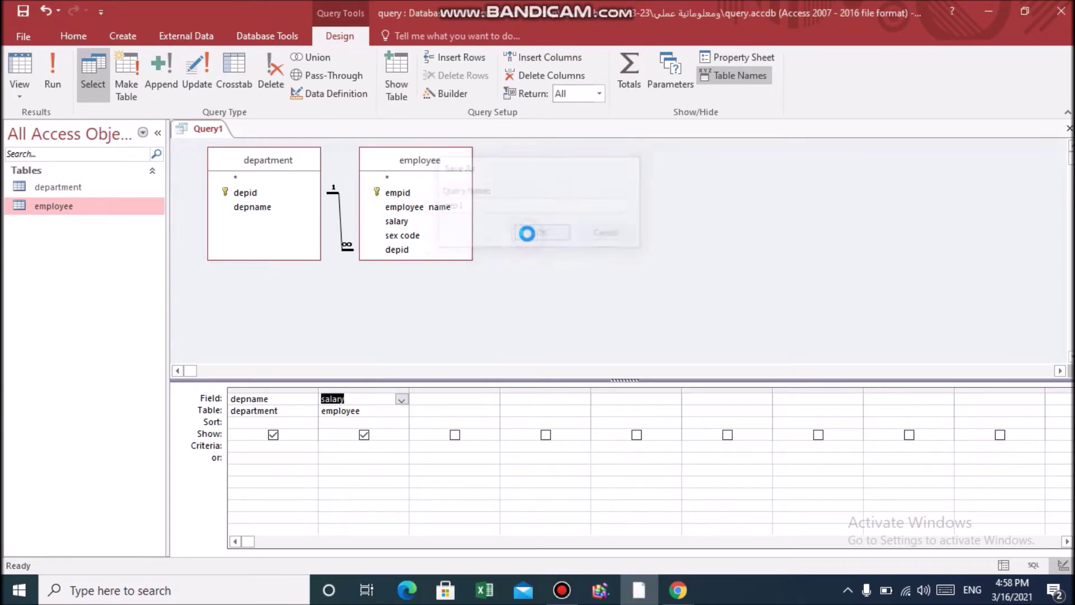
Close the query design, open sep1 to review the department names and salaries it returns, and close it
click(1069, 128)
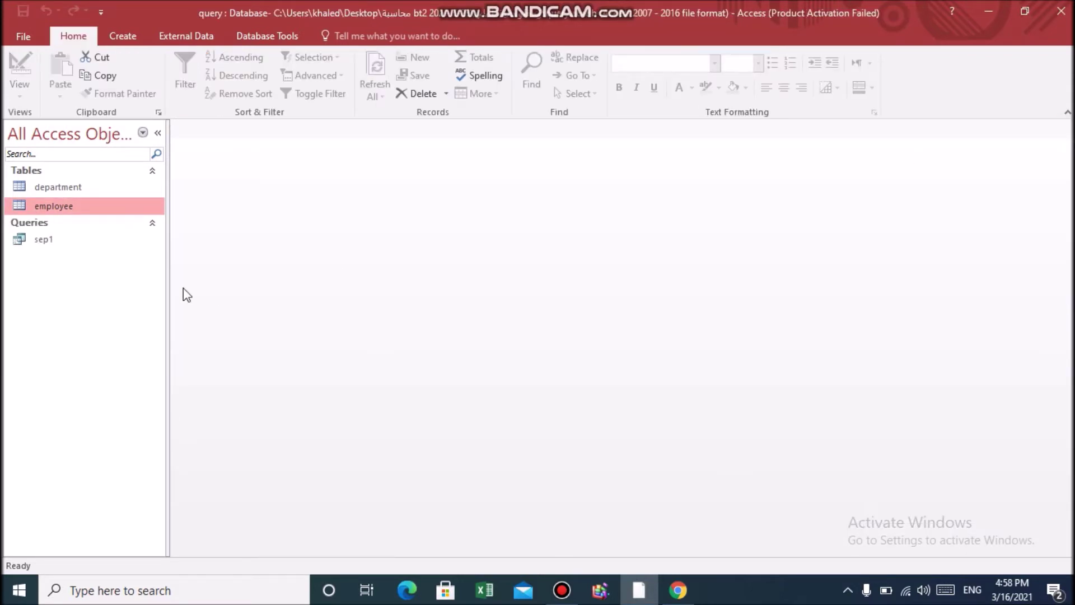
double_click(45, 240)
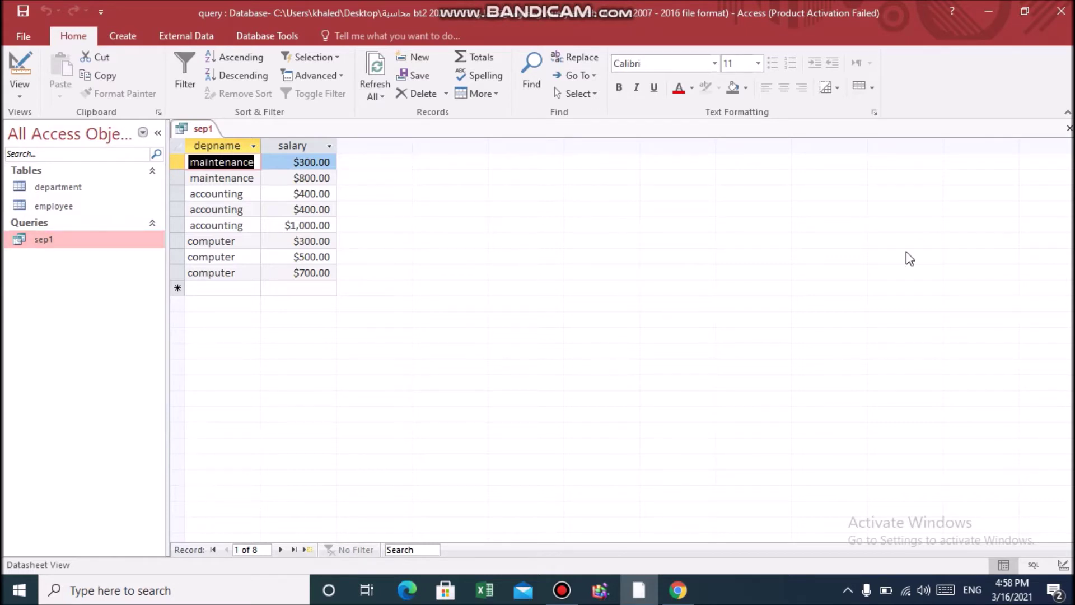
click(1068, 129)
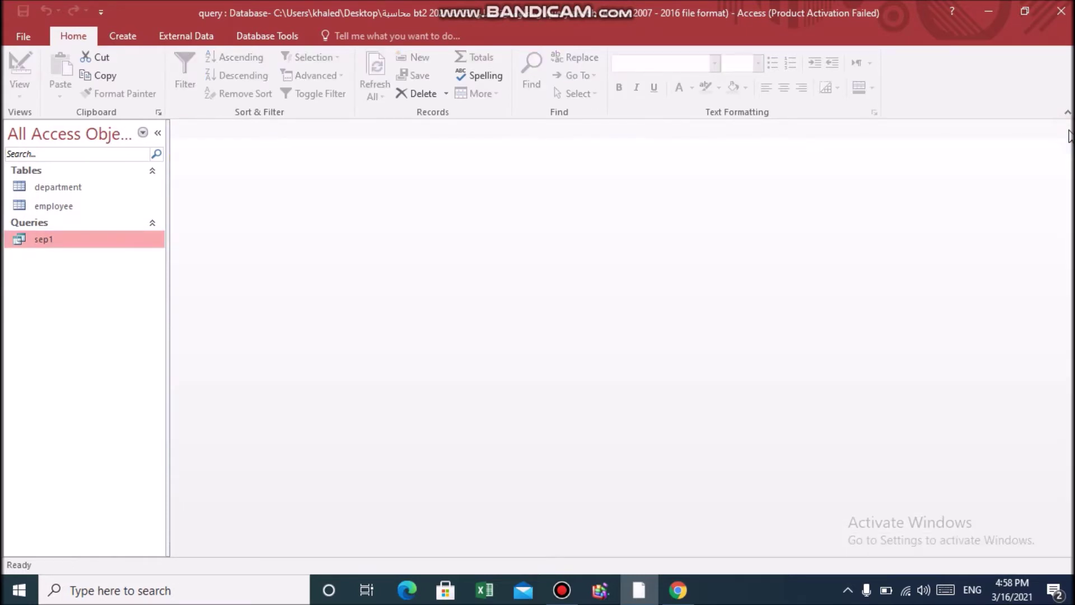
Delete the saved query sep1 from the database
right_click(59, 240)
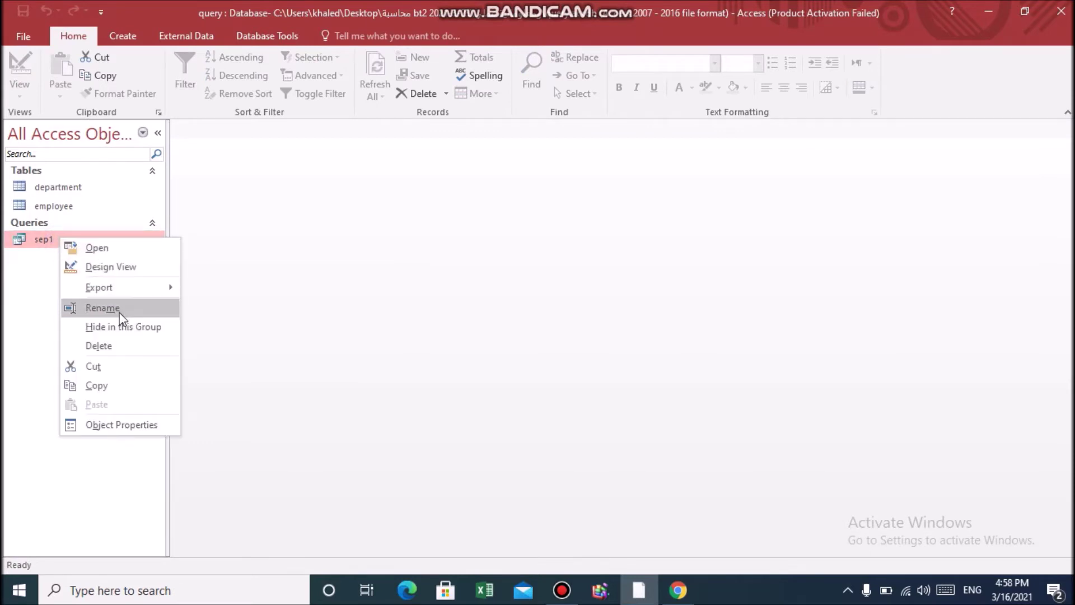
click(110, 345)
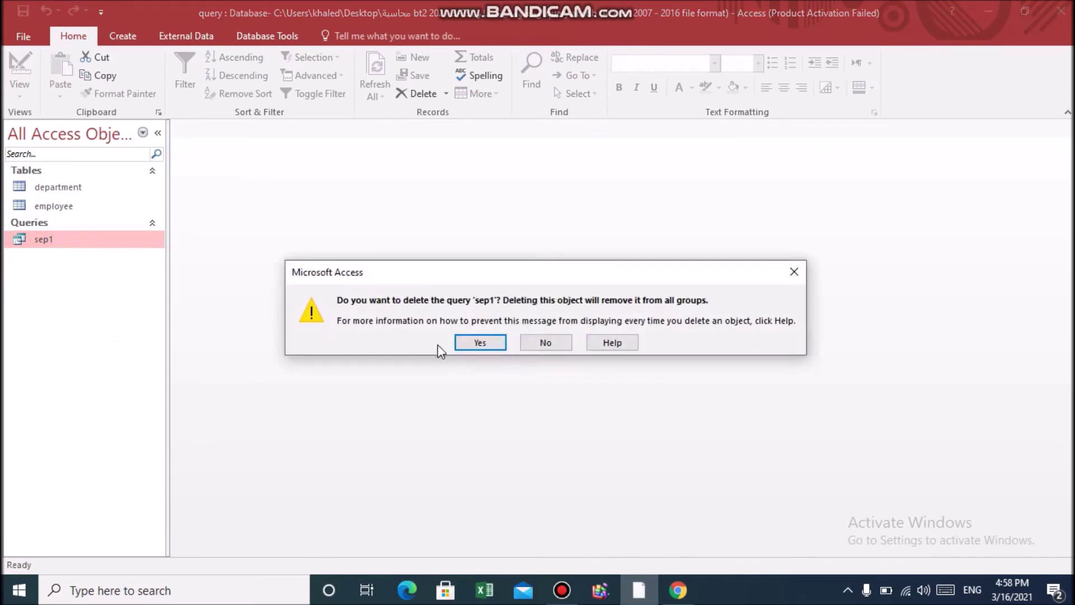
click(461, 344)
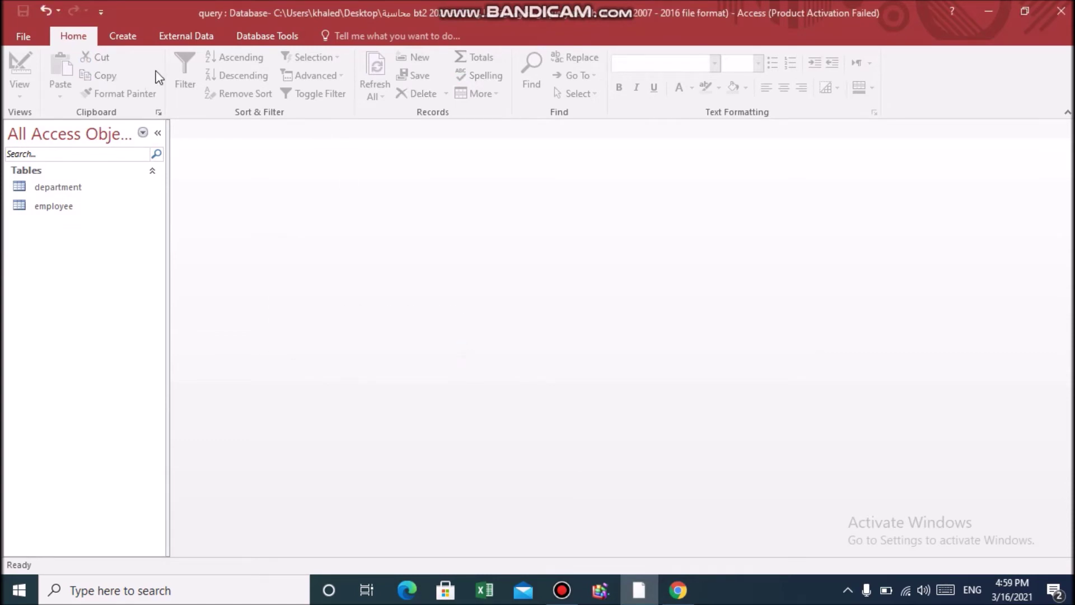
Create a new query in Design View and add the department and employee tables to it
click(125, 38)
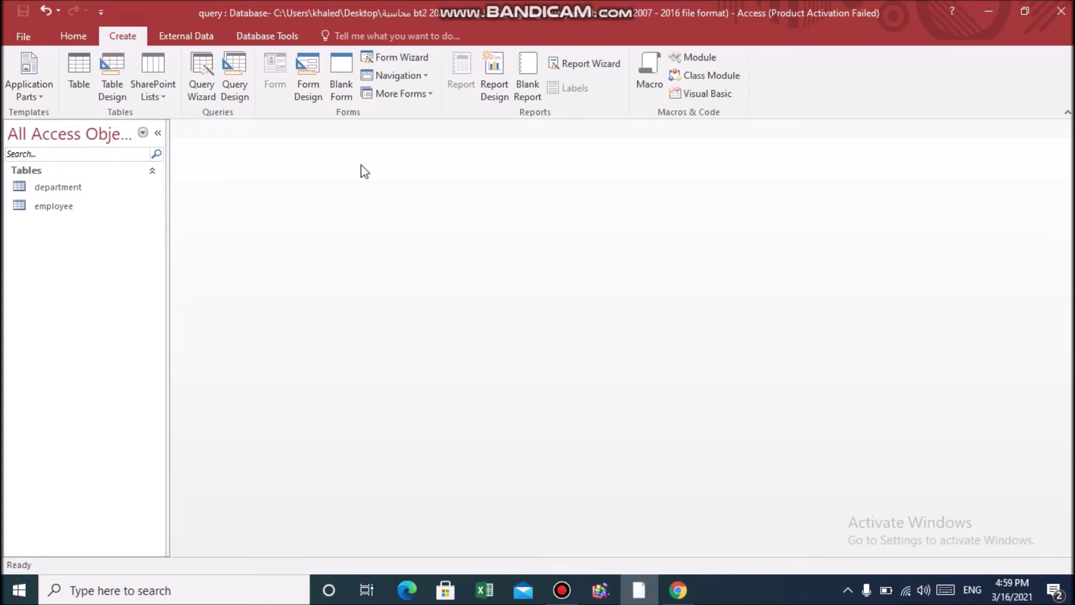
click(236, 71)
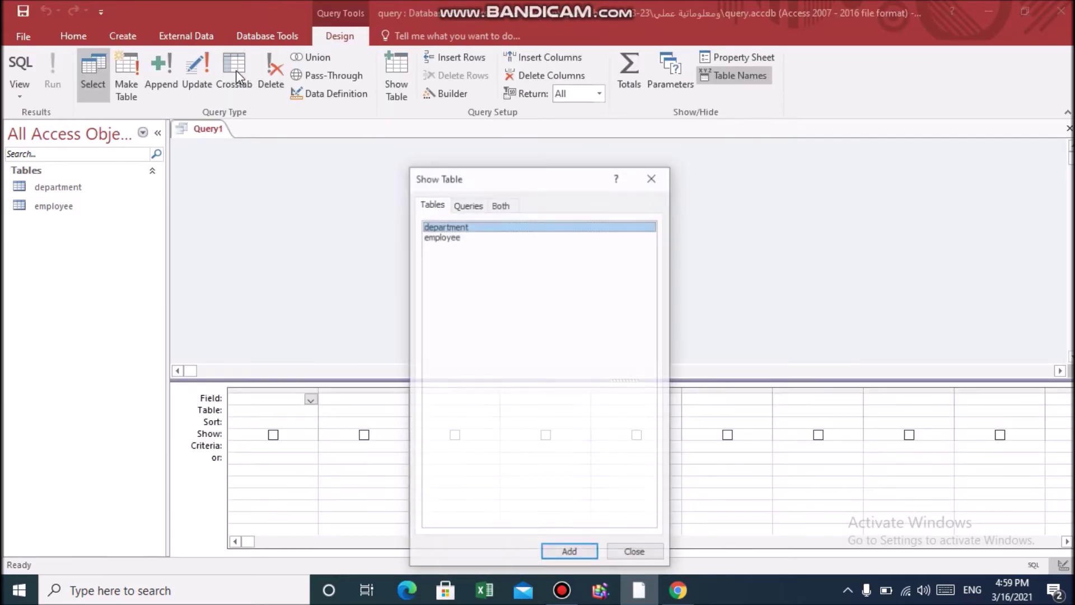
shift+click(442, 236)
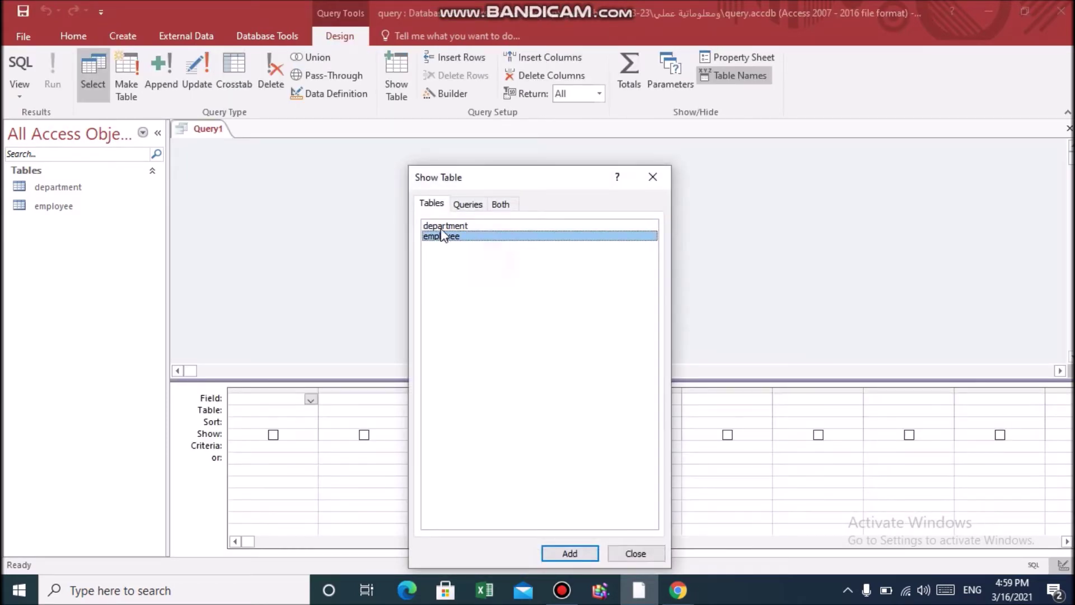
click(573, 553)
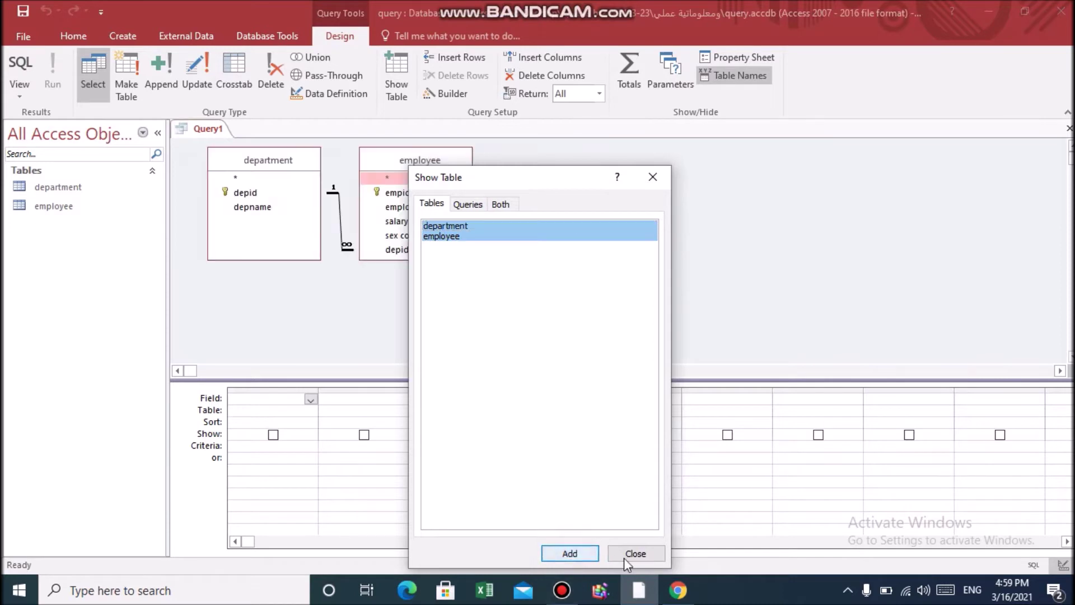
click(633, 554)
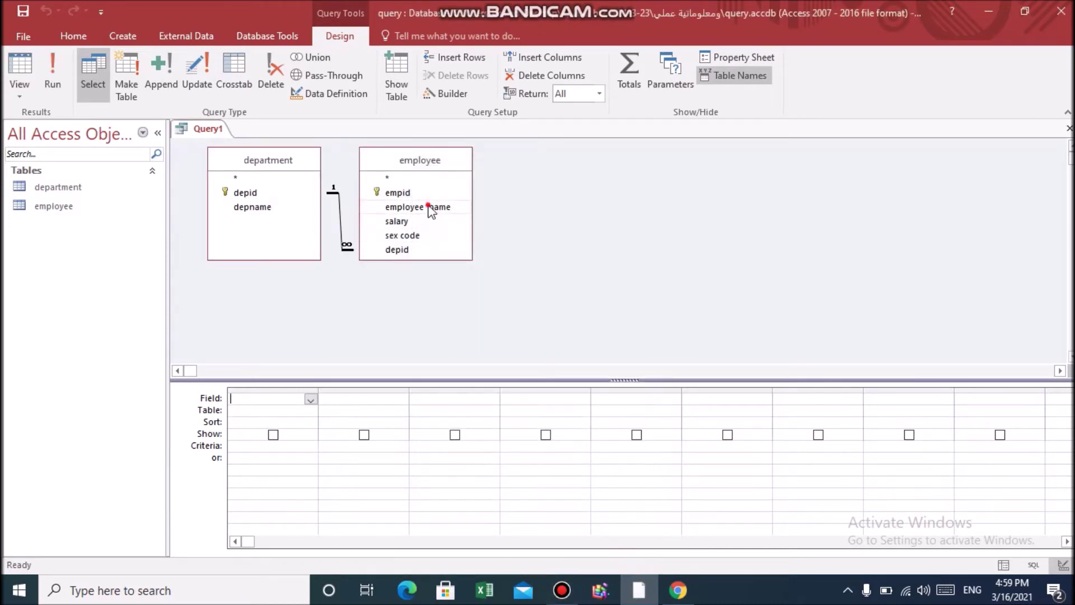
Add employee name, depname and salary, in that order, as the query's first three fields
drag(428, 208, 280, 401)
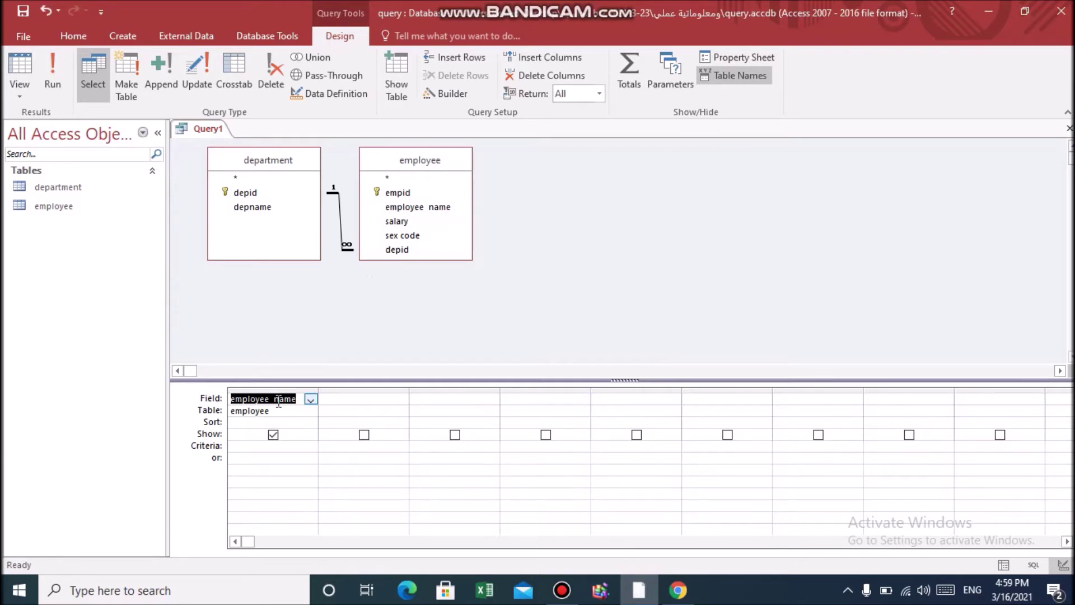
drag(406, 249, 403, 255)
drag(265, 209, 368, 404)
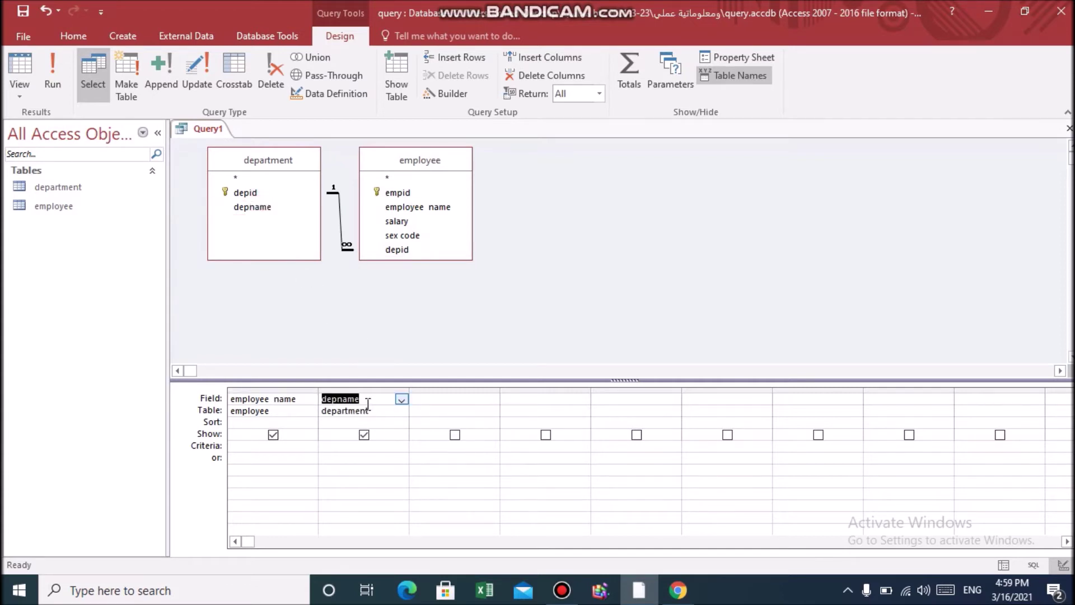
drag(395, 222, 450, 404)
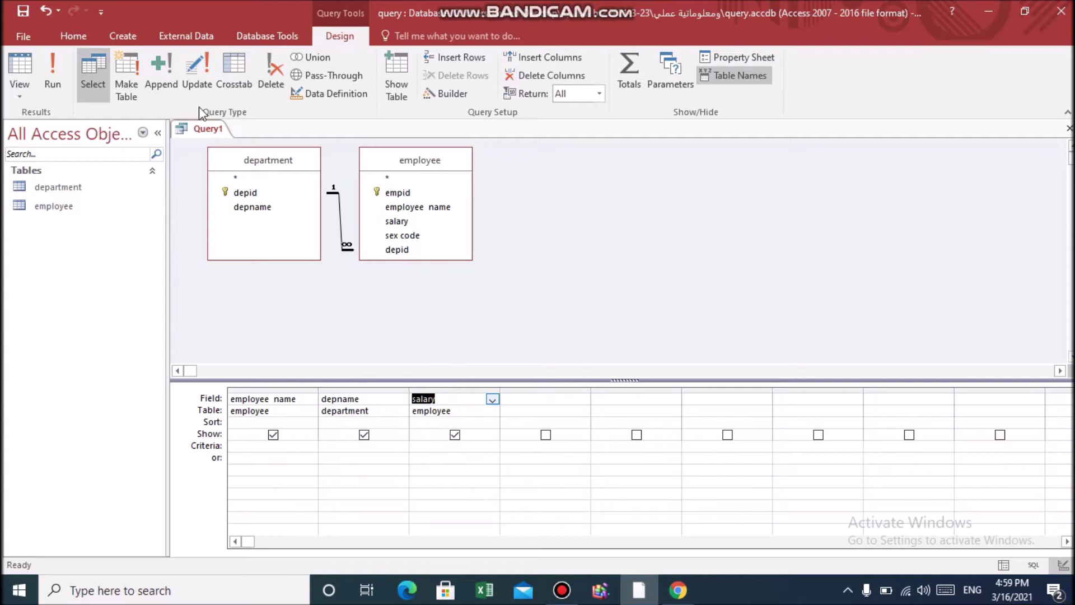
Save the new query under the name empo1
click(22, 11)
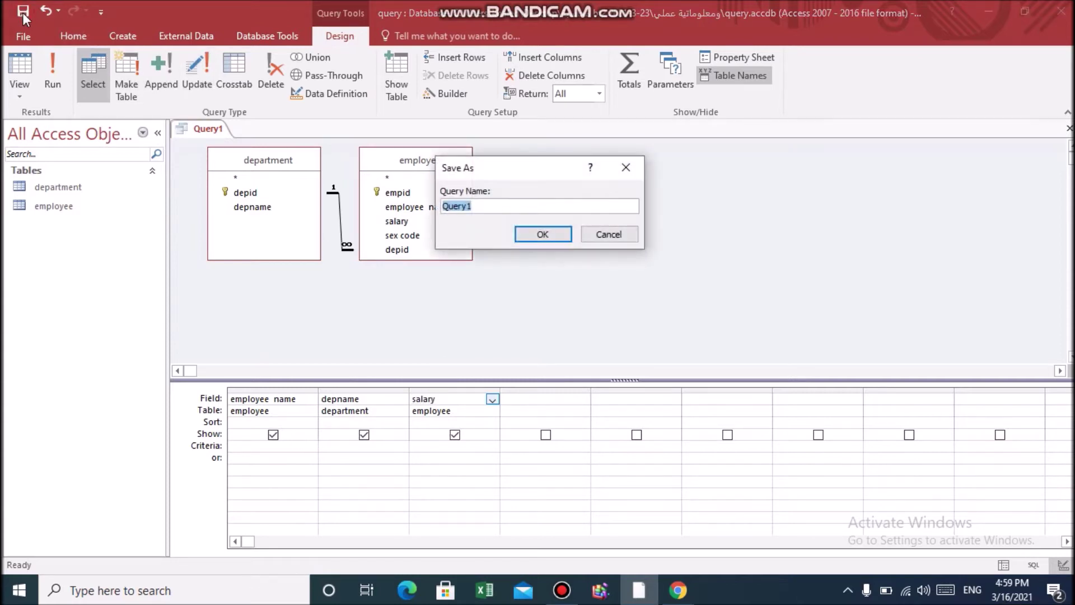
text(emempo1)
click(543, 234)
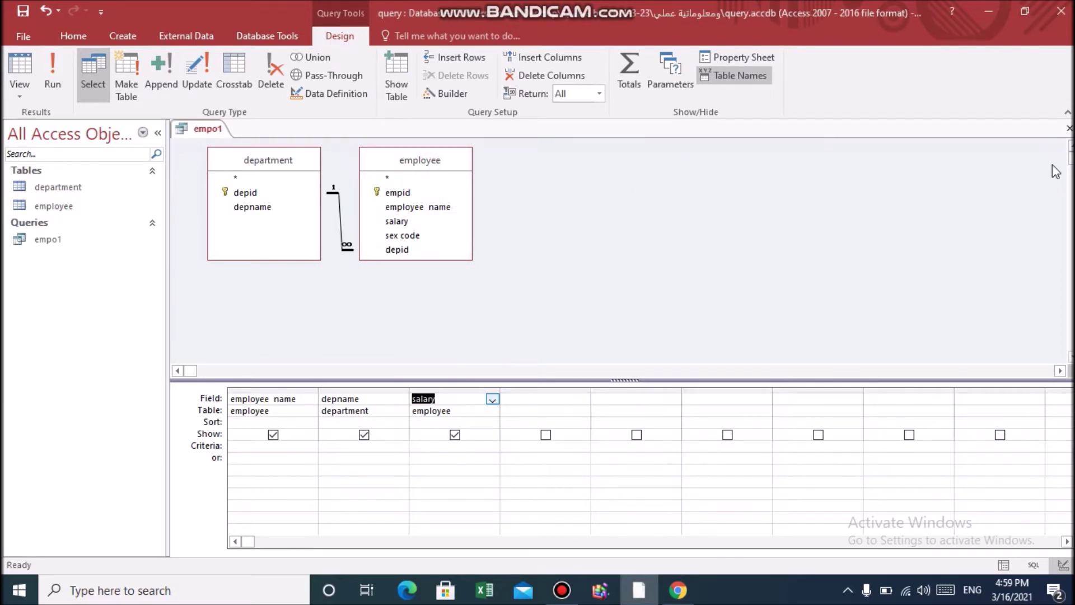
Close the query design, open empo1 to review the employee names, departments and salaries, and close it
click(1070, 128)
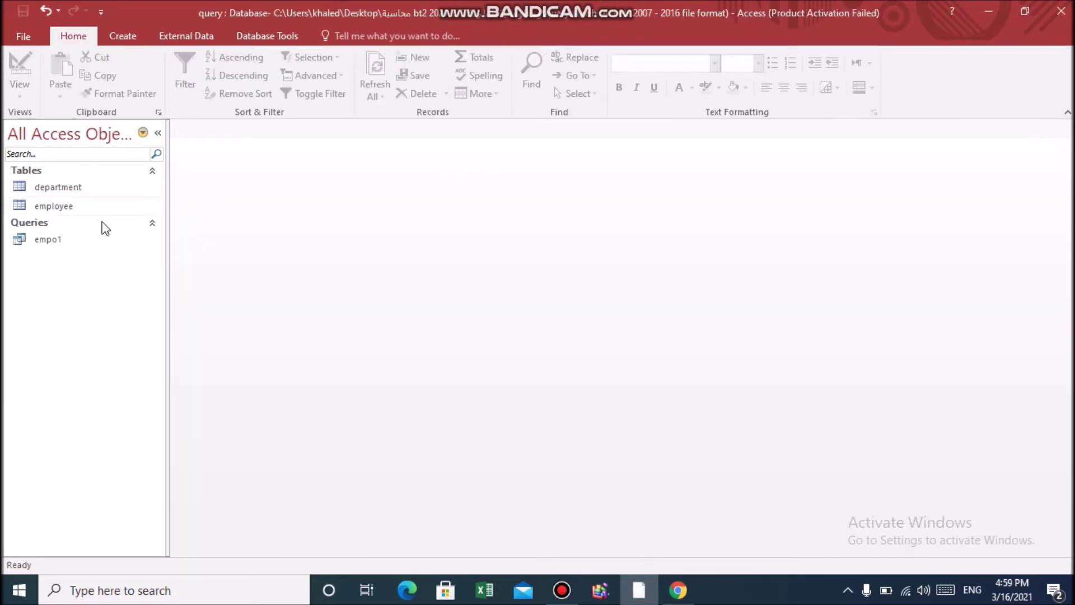
double_click(53, 240)
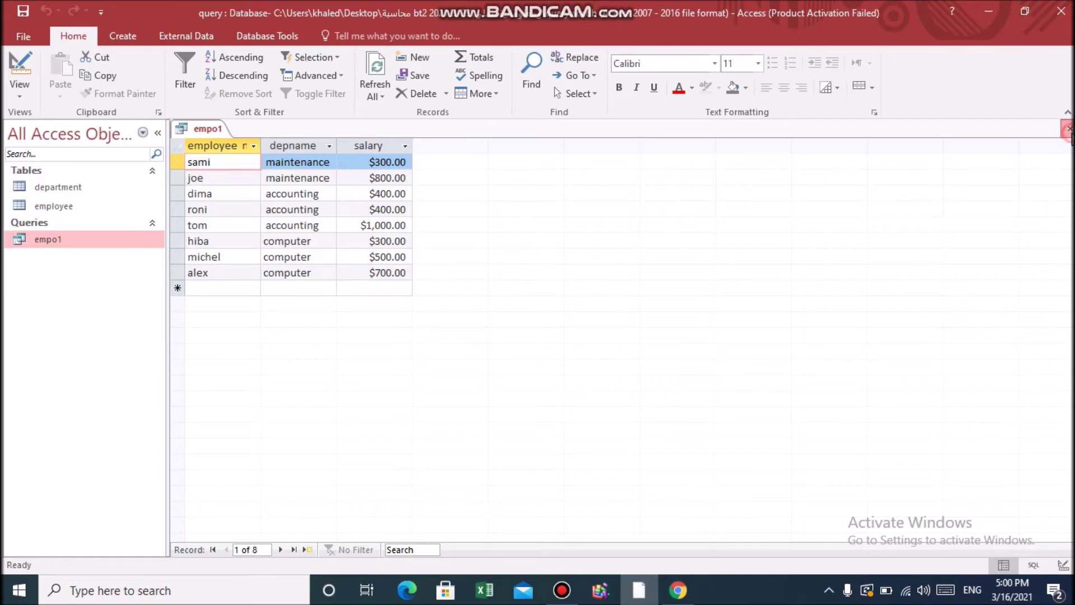
click(1068, 128)
Start another query in Design View containing both the department and employee tables
click(120, 36)
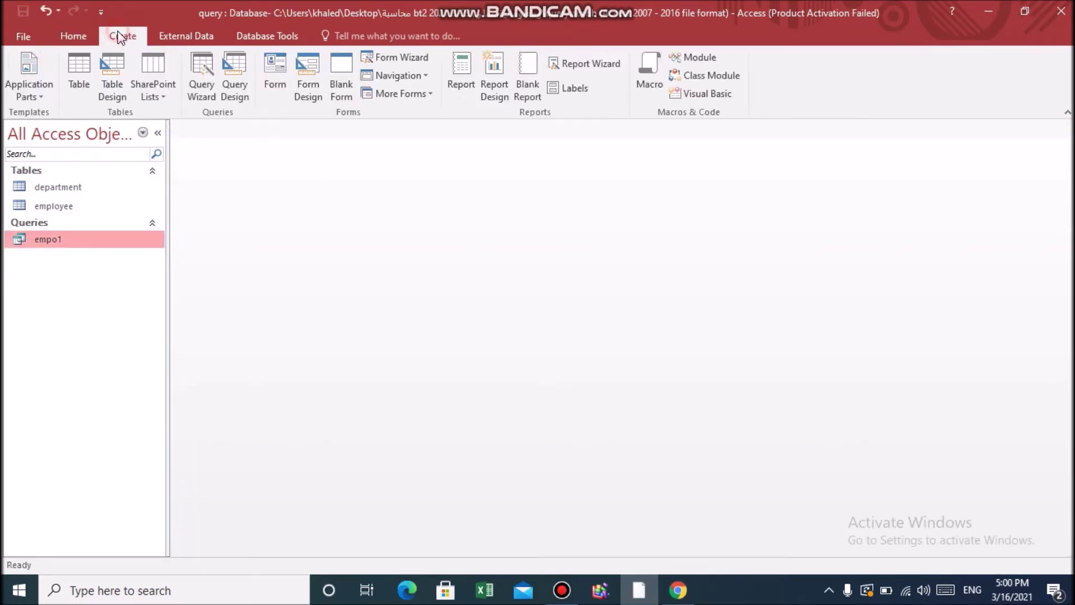
click(232, 87)
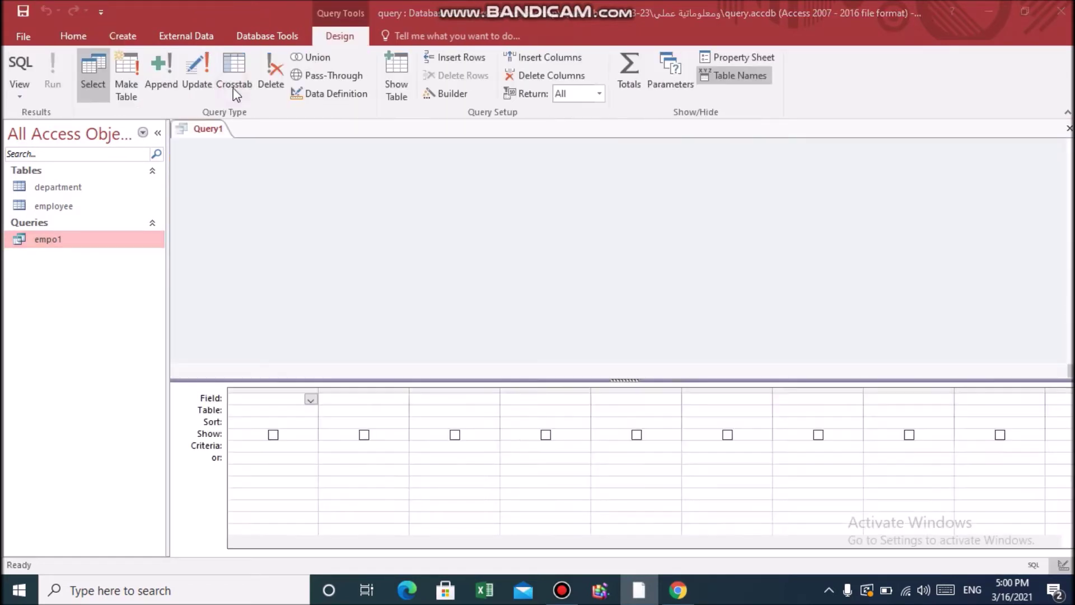
shift+click(442, 236)
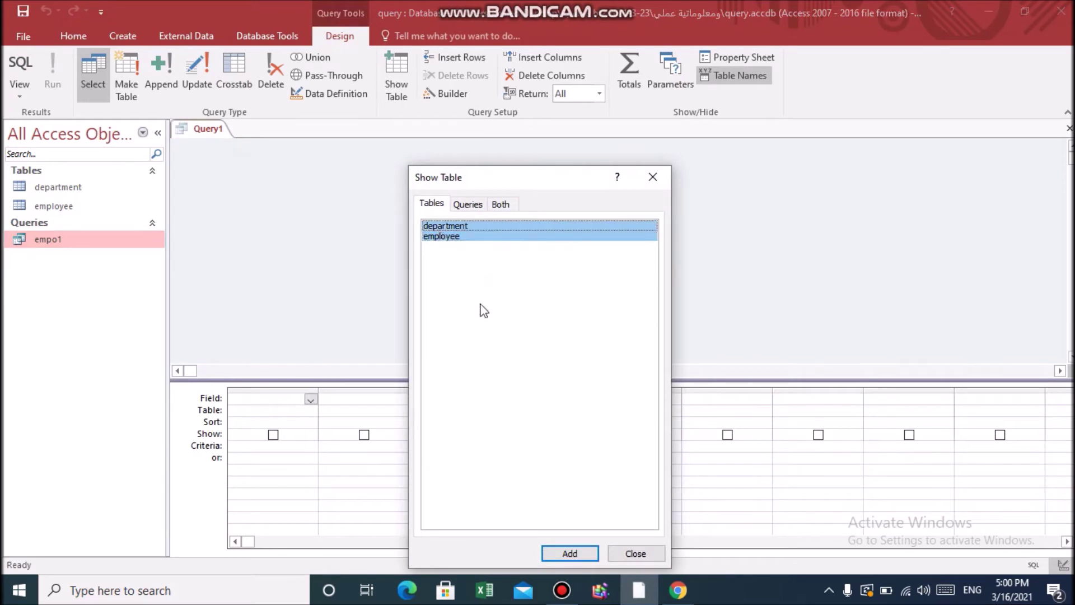
click(559, 550)
click(648, 549)
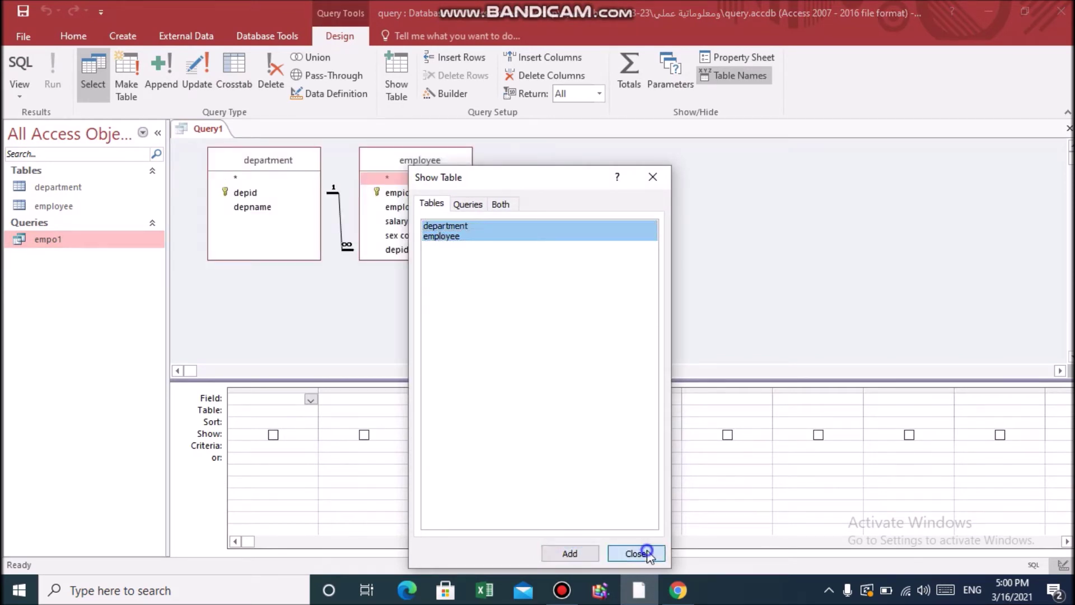
right_click(649, 552)
Add depname from the department table, plus salary, sex code and employee name from the employee table, to the query
double_click(257, 213)
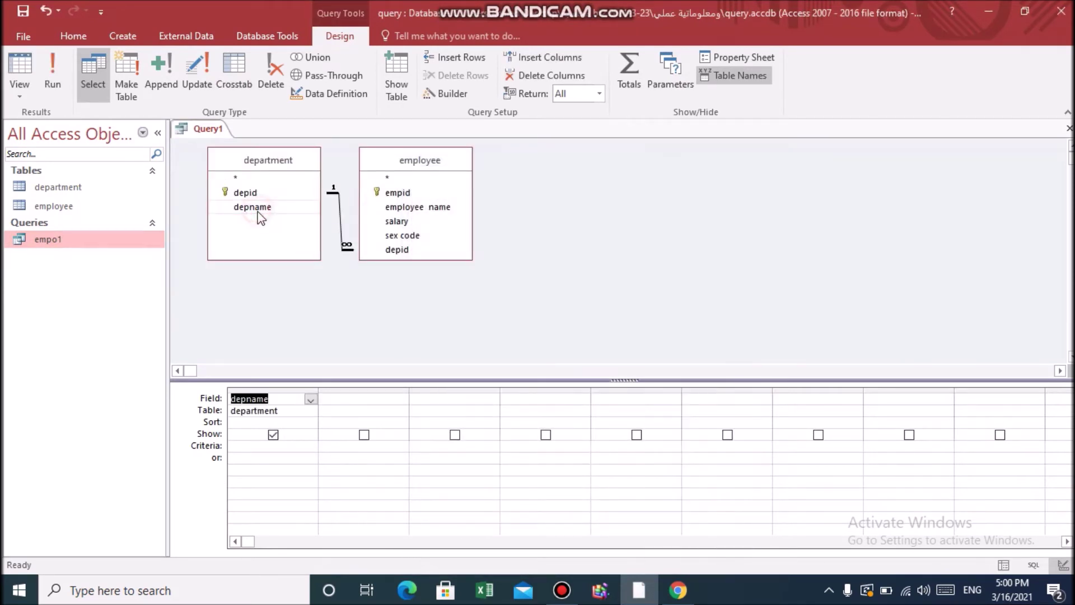
double_click(396, 222)
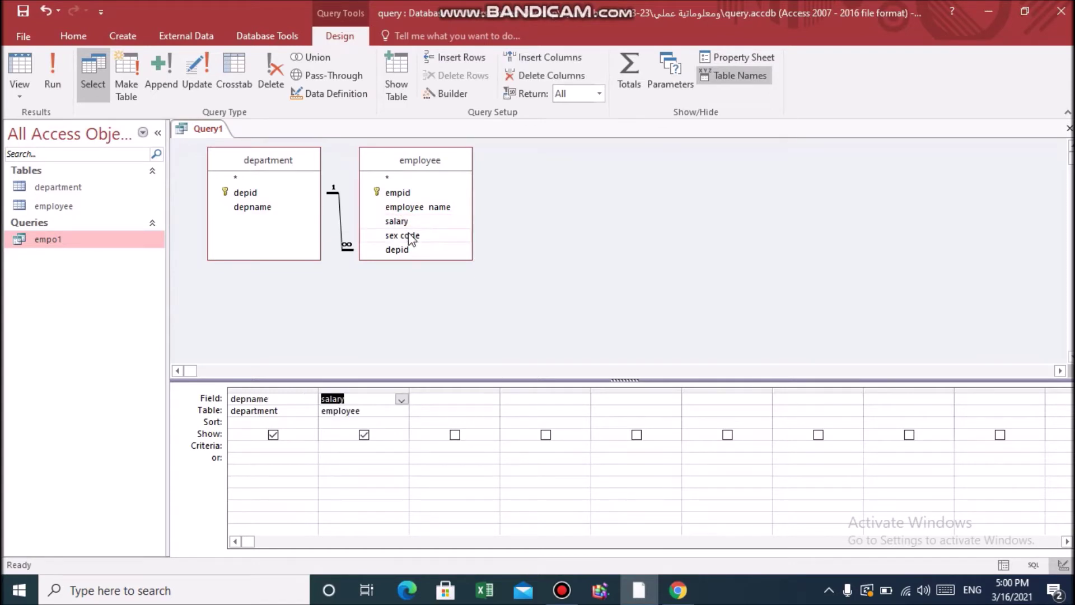
double_click(407, 235)
double_click(423, 208)
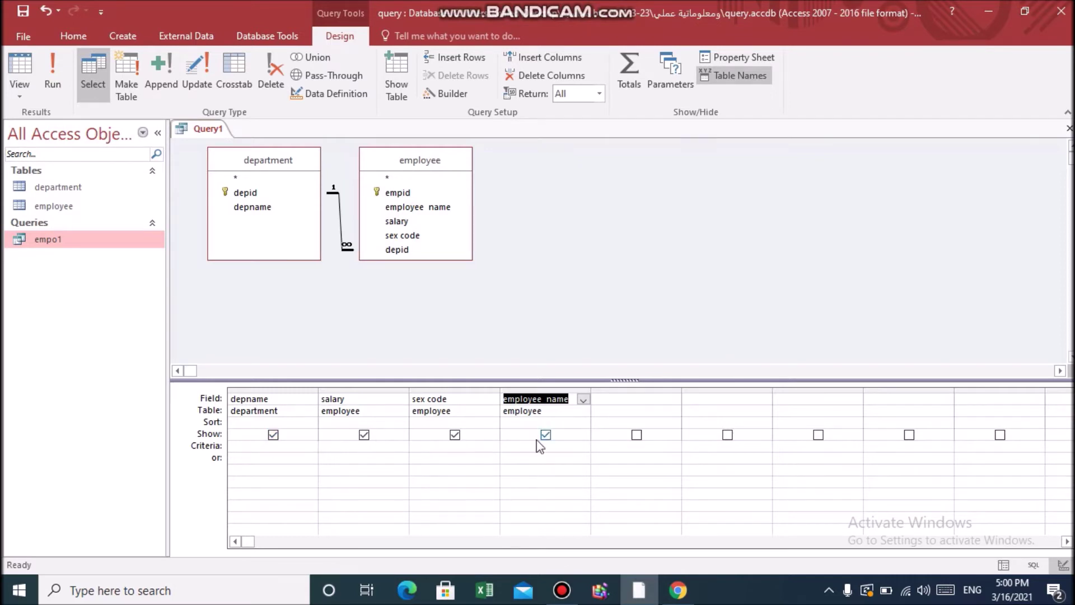
Set the criteria of the employee name field to Like "s*"
click(515, 451)
text(like)
key(BackSpace)
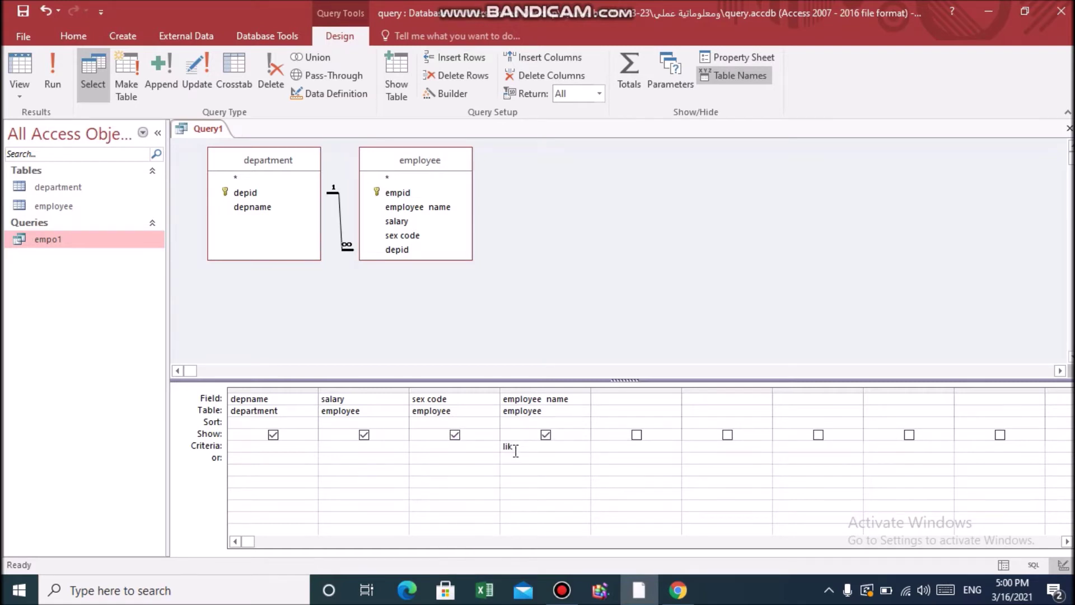
text(e)
text( "s)
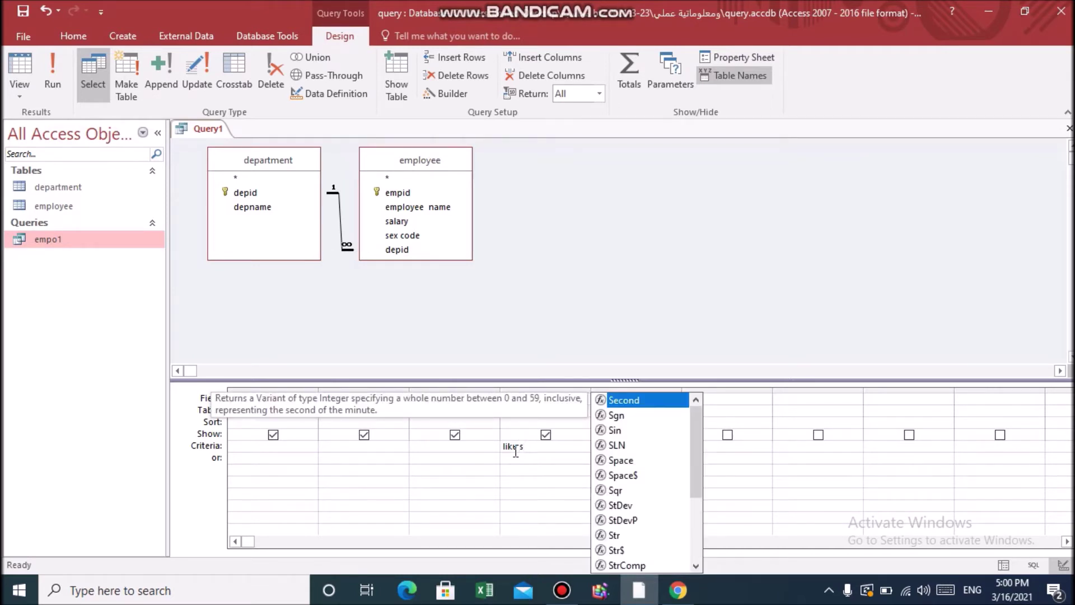
text(*)
click(550, 471)
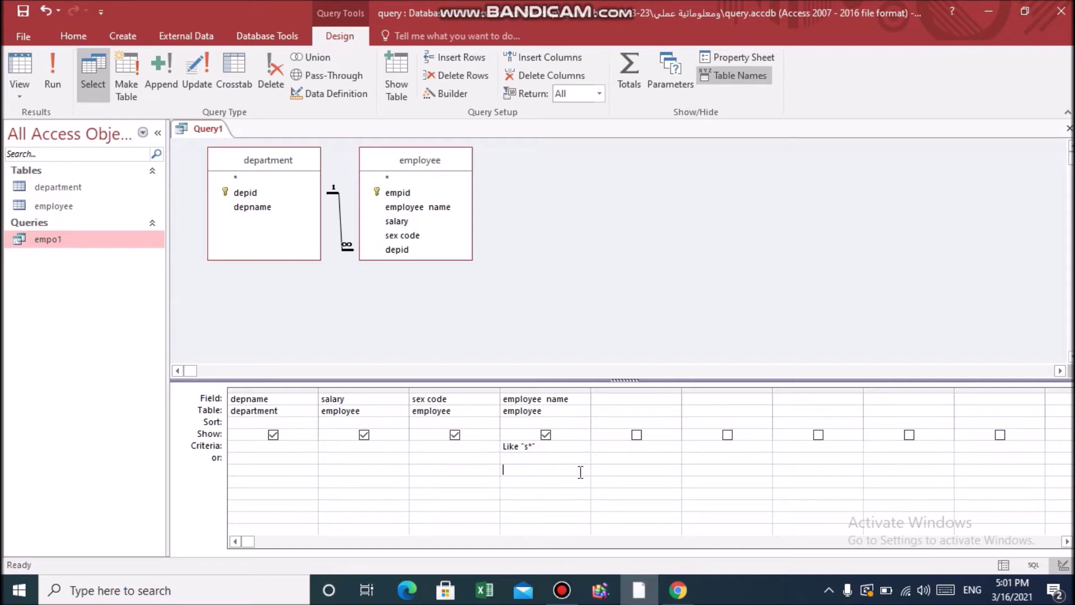
Close the query design, saving it as q2, and open q2 to review the records matching the name criterion
click(1068, 129)
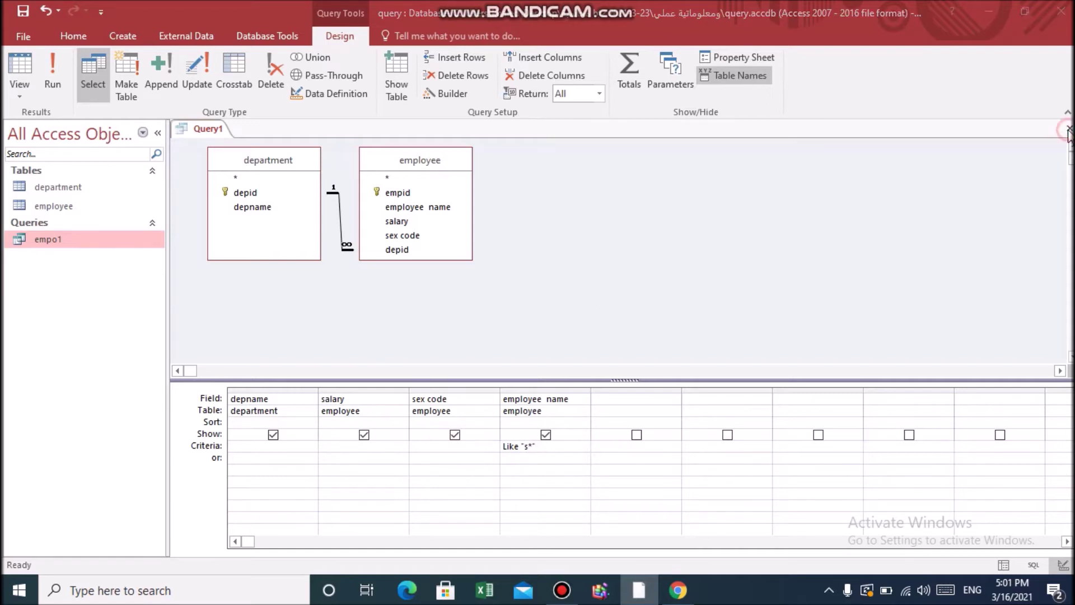
click(484, 339)
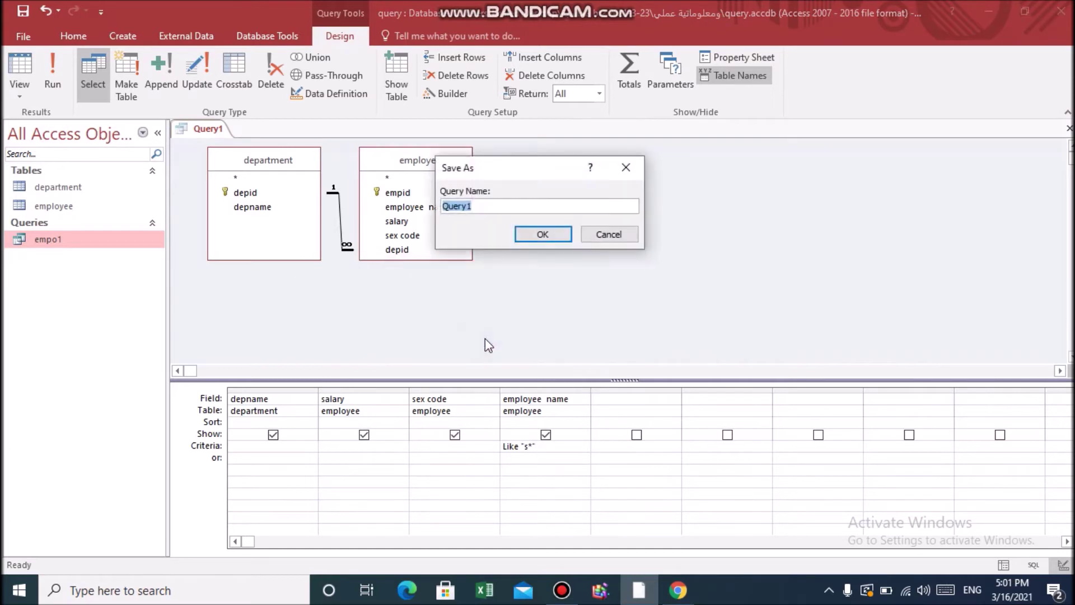
text(q2)
click(554, 234)
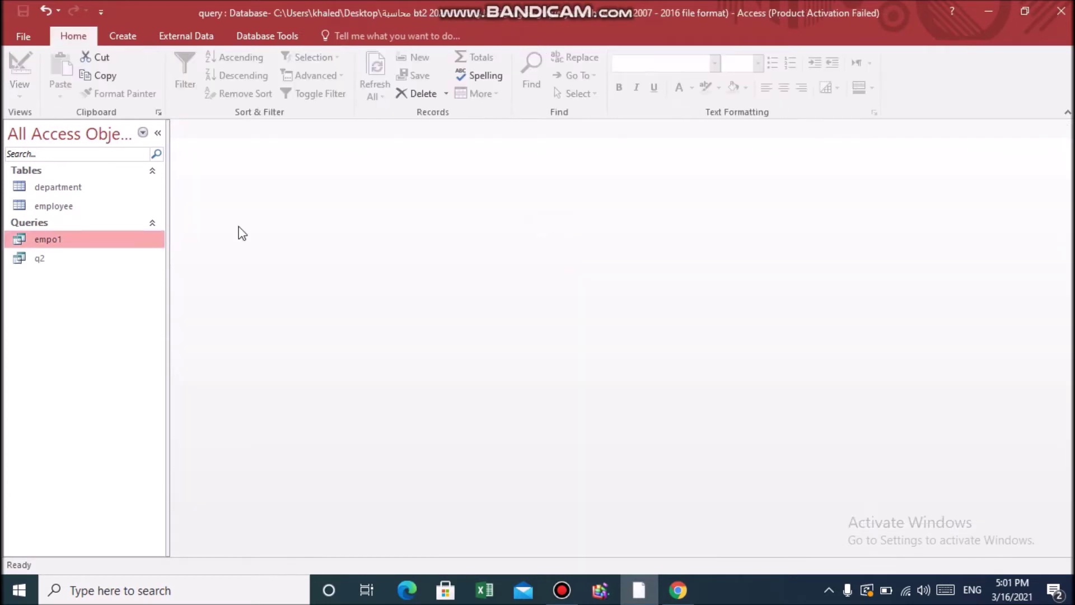
double_click(37, 258)
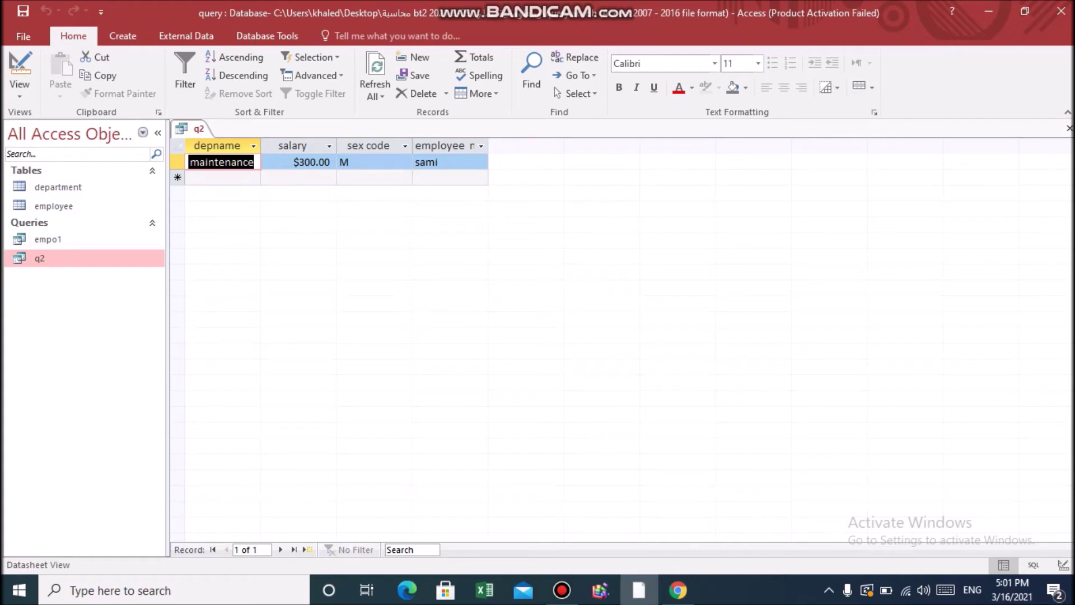
click(1066, 127)
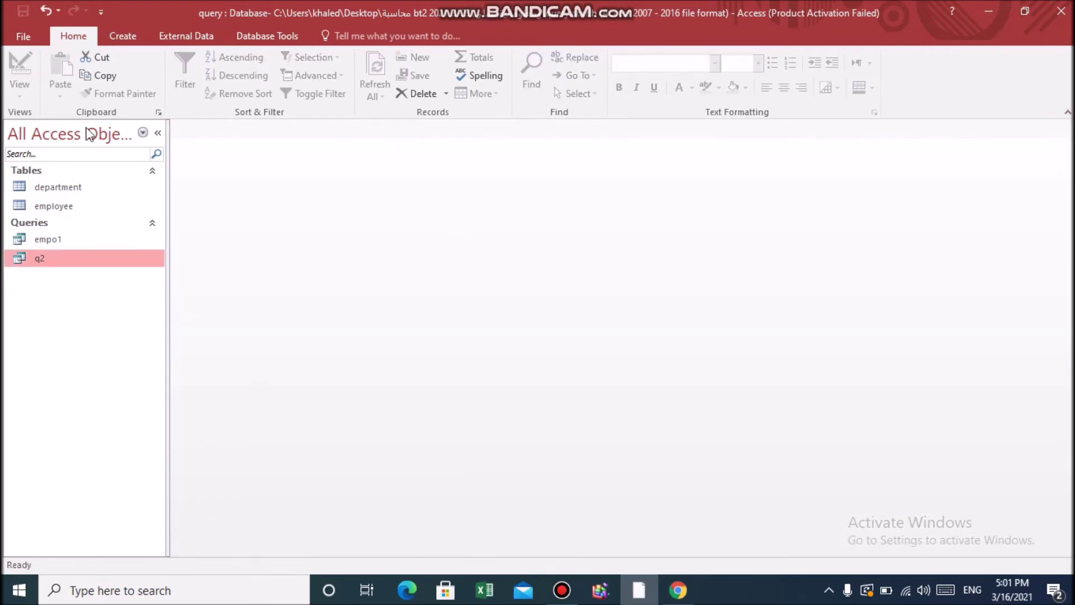
Create a further query in Design View and add the employee table followed by the department table
click(124, 36)
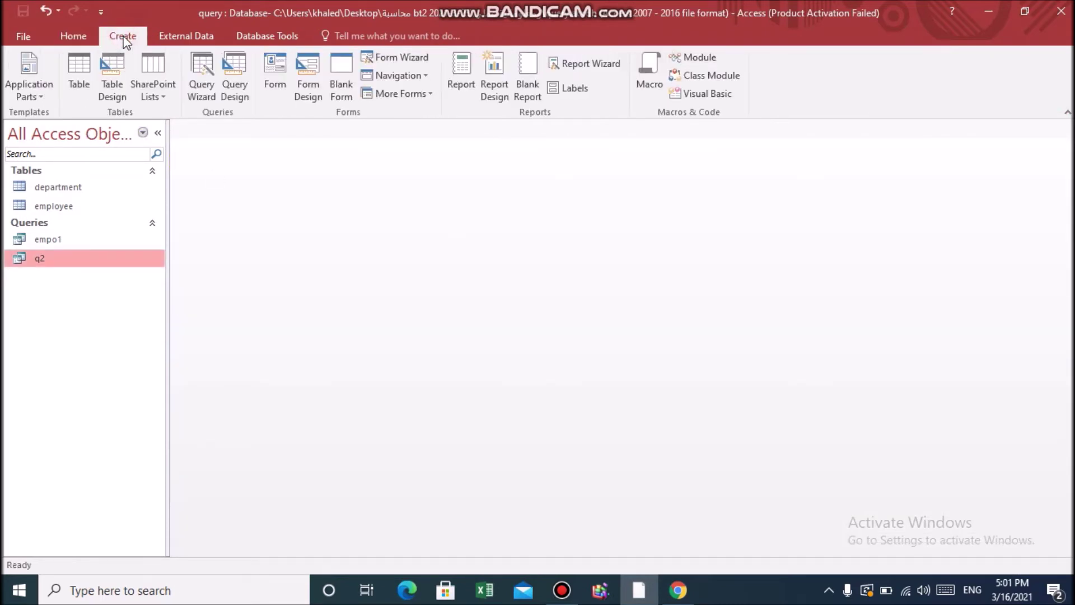
click(236, 95)
click(466, 238)
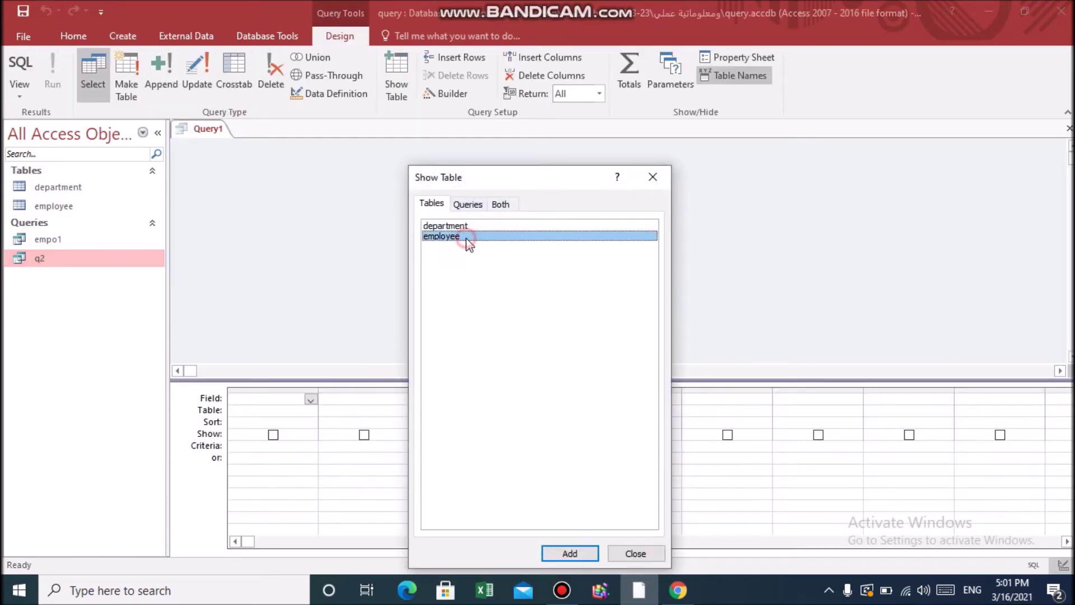
click(558, 550)
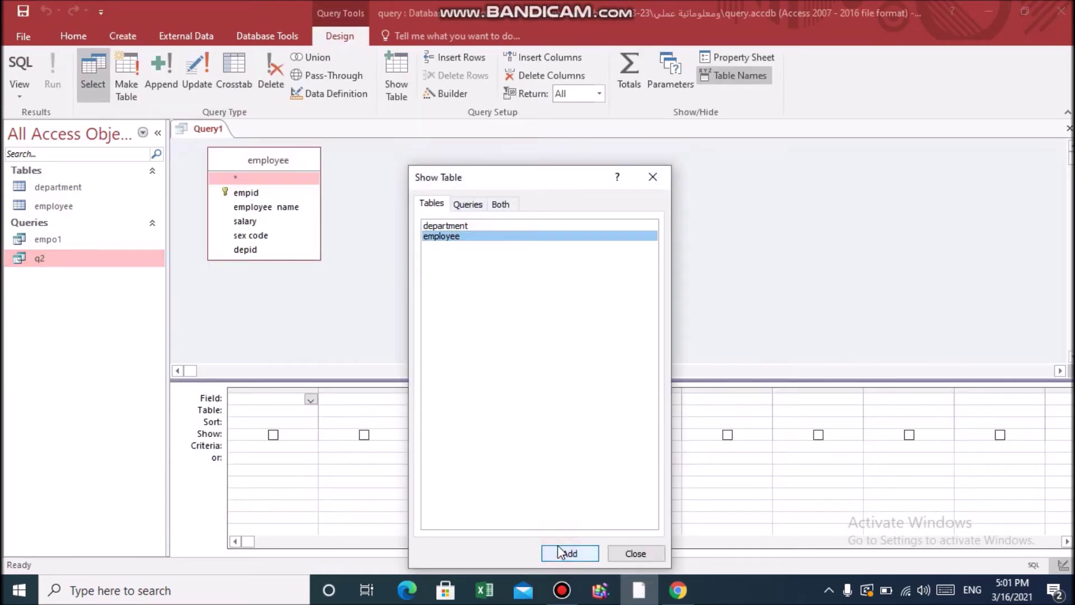
click(449, 225)
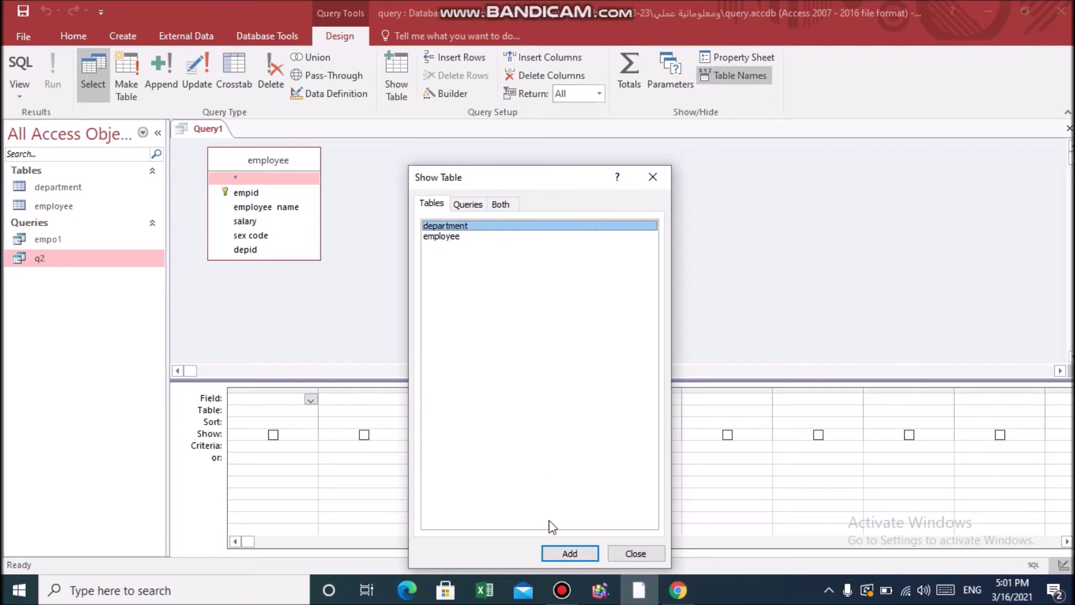
click(553, 544)
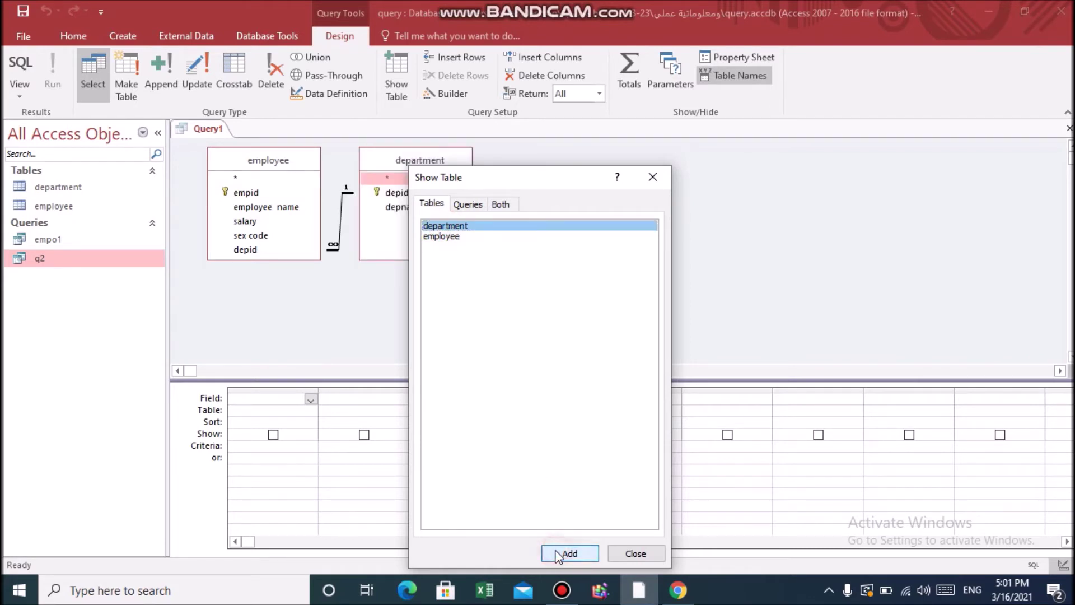
Add employee name, salary and sex code from the employee table, plus depname from the department table, to the query
click(635, 554)
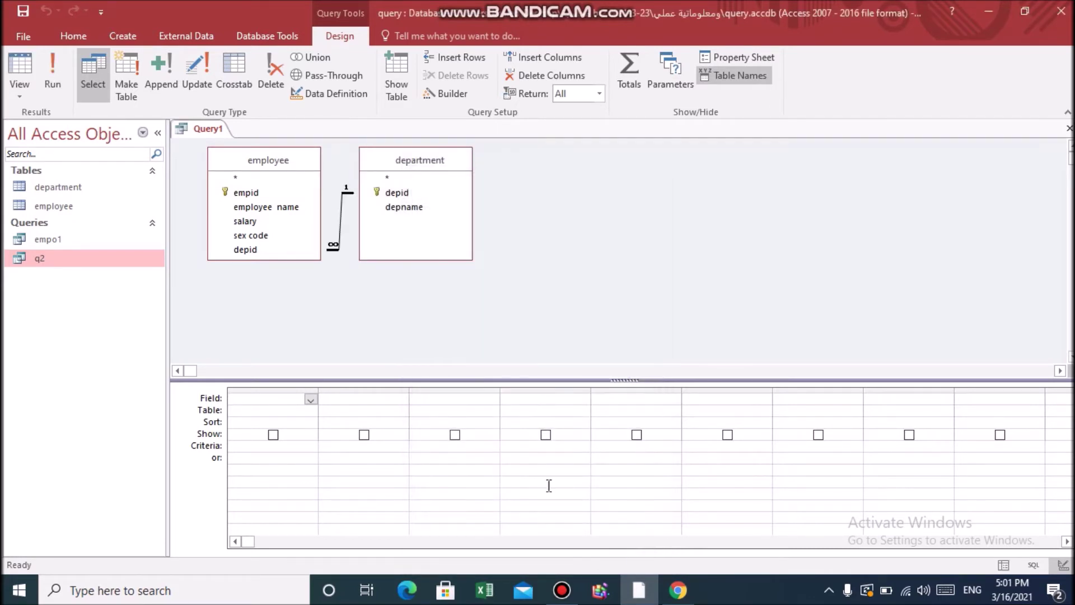
double_click(288, 207)
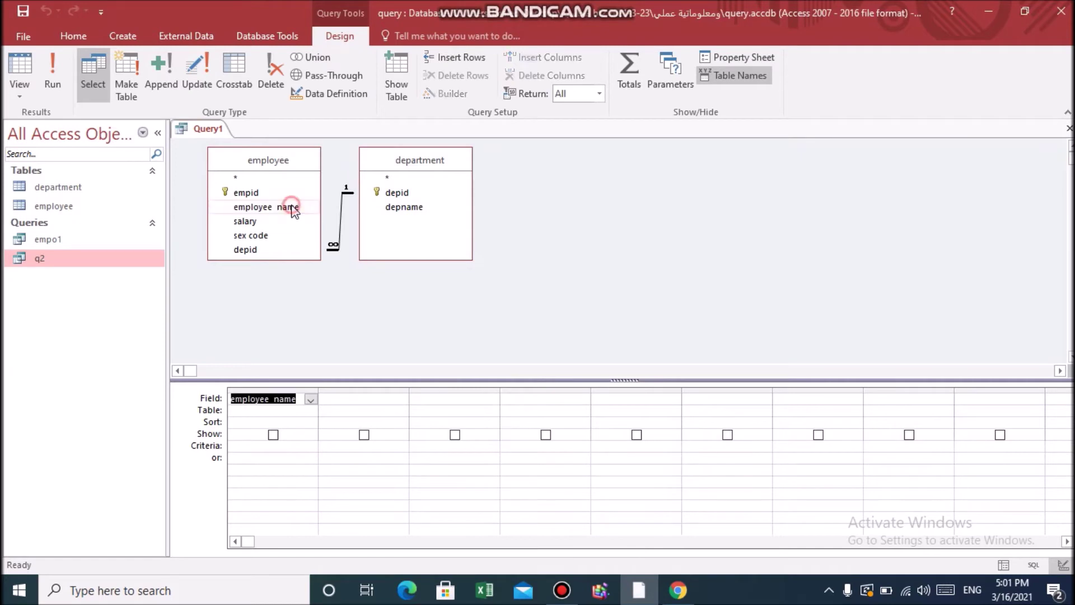
double_click(250, 222)
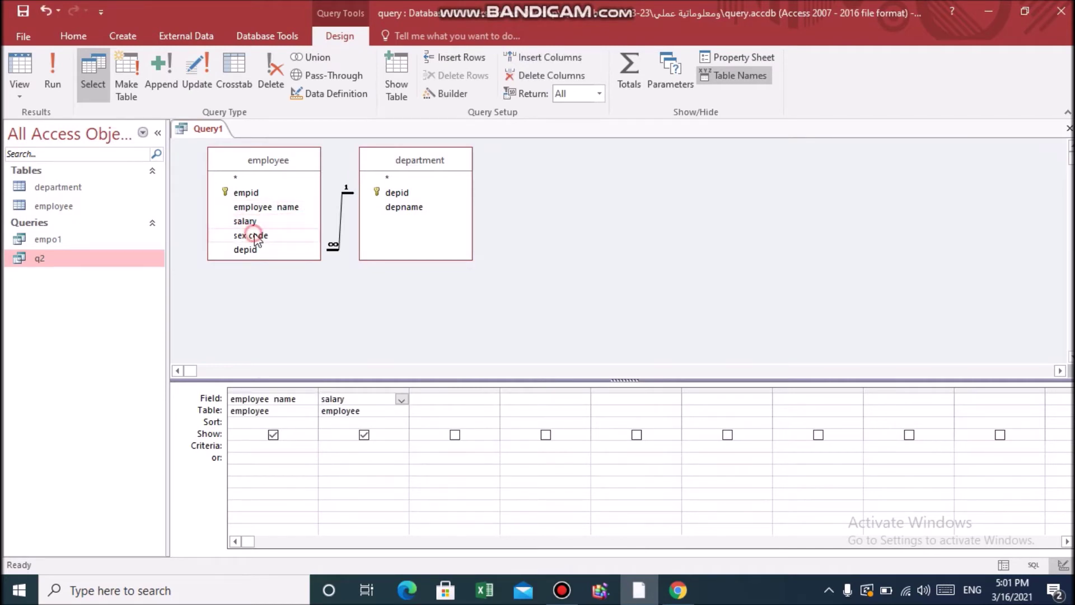
double_click(251, 235)
double_click(400, 208)
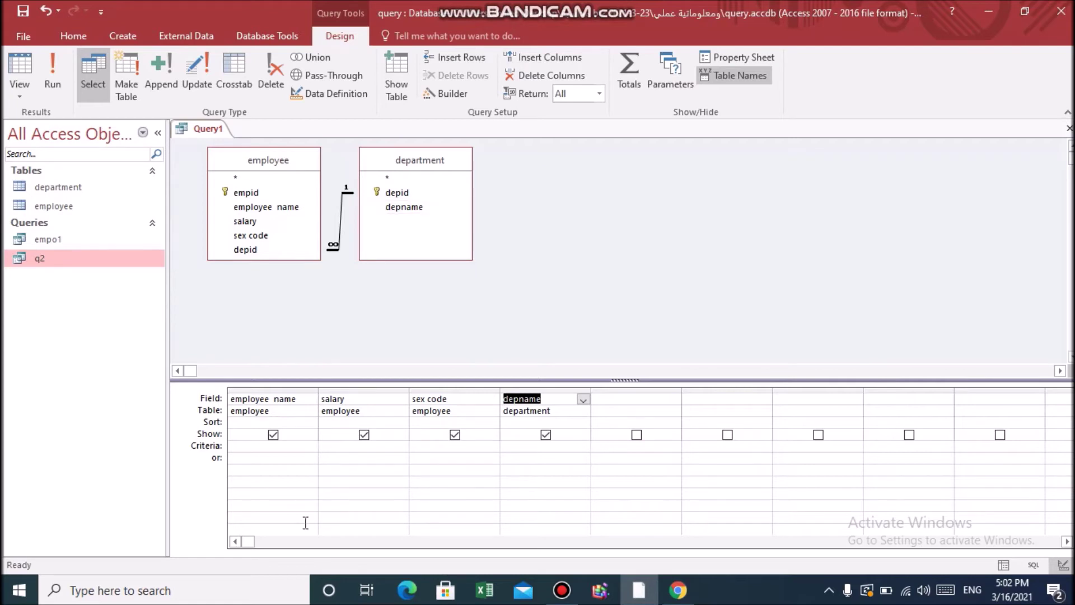
Set the criteria of the salary field to >600
click(329, 445)
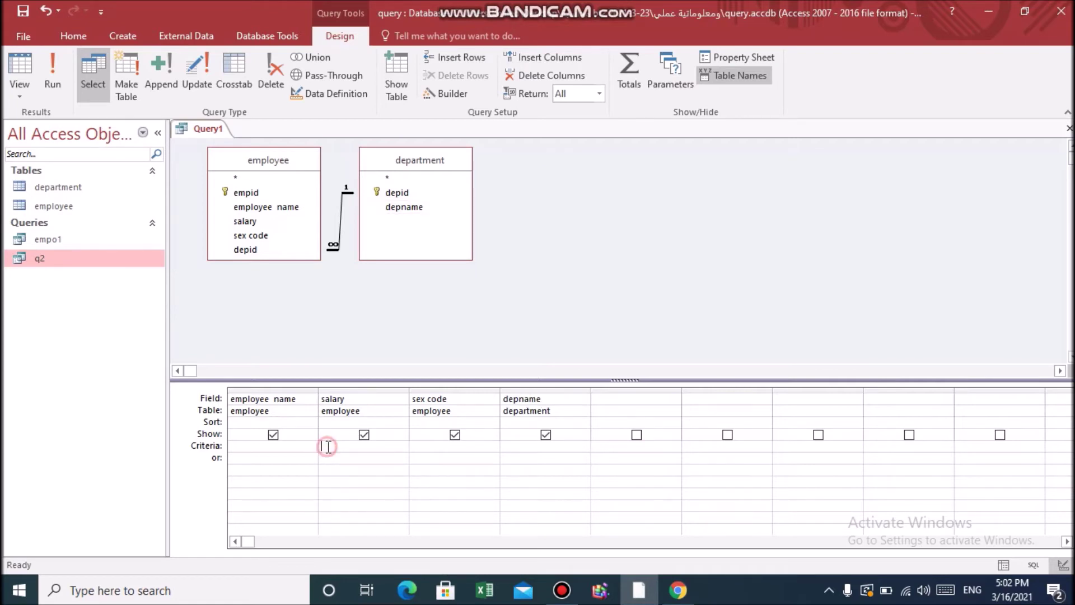
text(>)
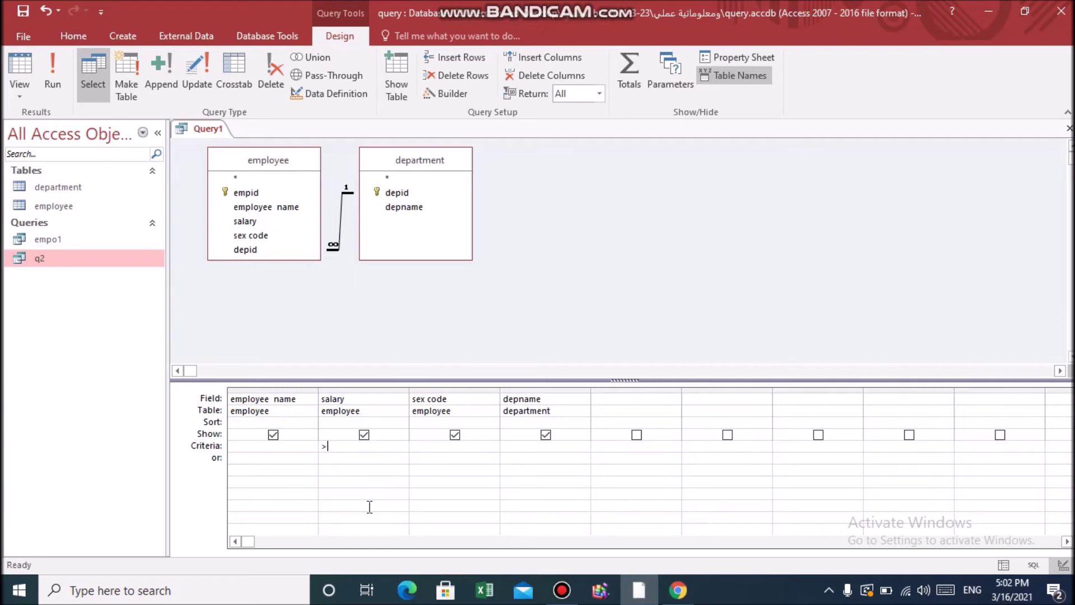
text(600)
Save the query under the name "greater than 500"
click(22, 11)
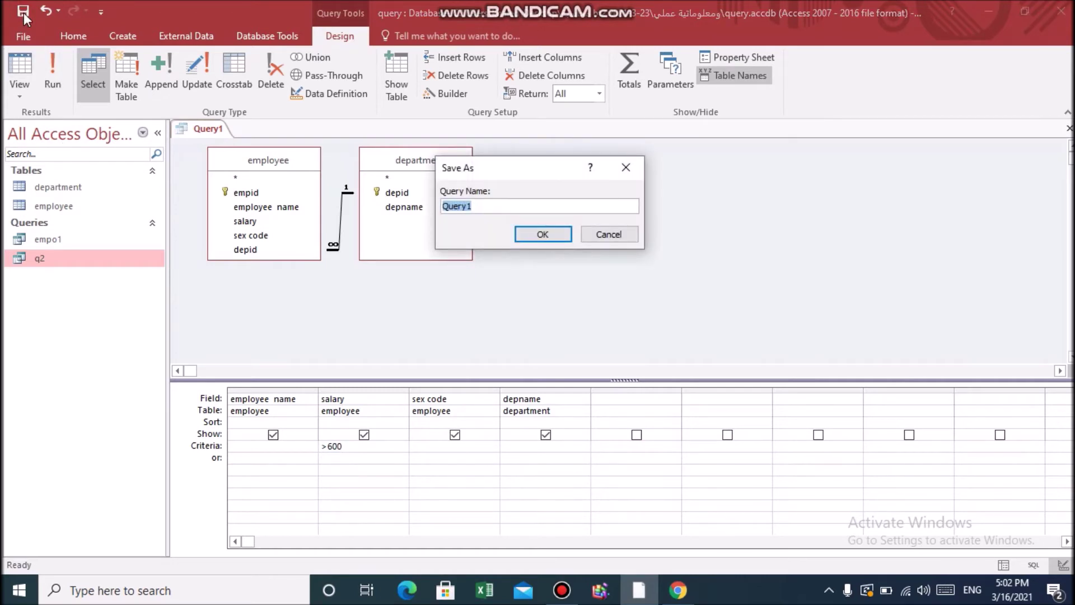
text(breater)
key(BackSpace)
key(BackSpace)
key(BackSpace)
key(BackSpace)
key(BackSpace)
key(BackSpace)
key(BackSpace)
key(BackSpace)
text(greater than 500)
click(533, 232)
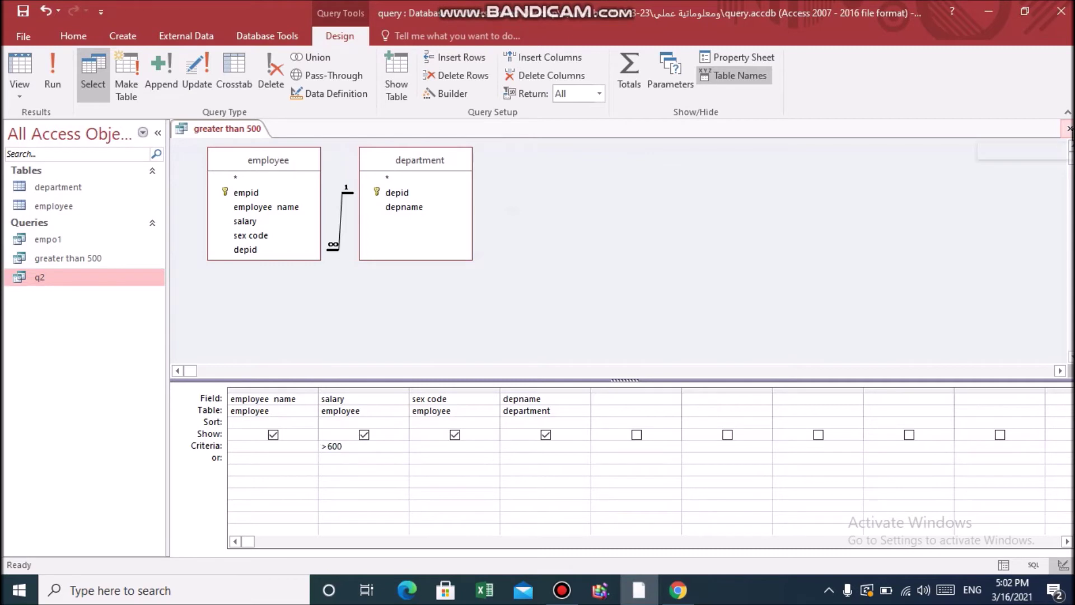
Close the query design, open the greater than 500 query to review its matching records, and close it again
click(1069, 128)
double_click(79, 258)
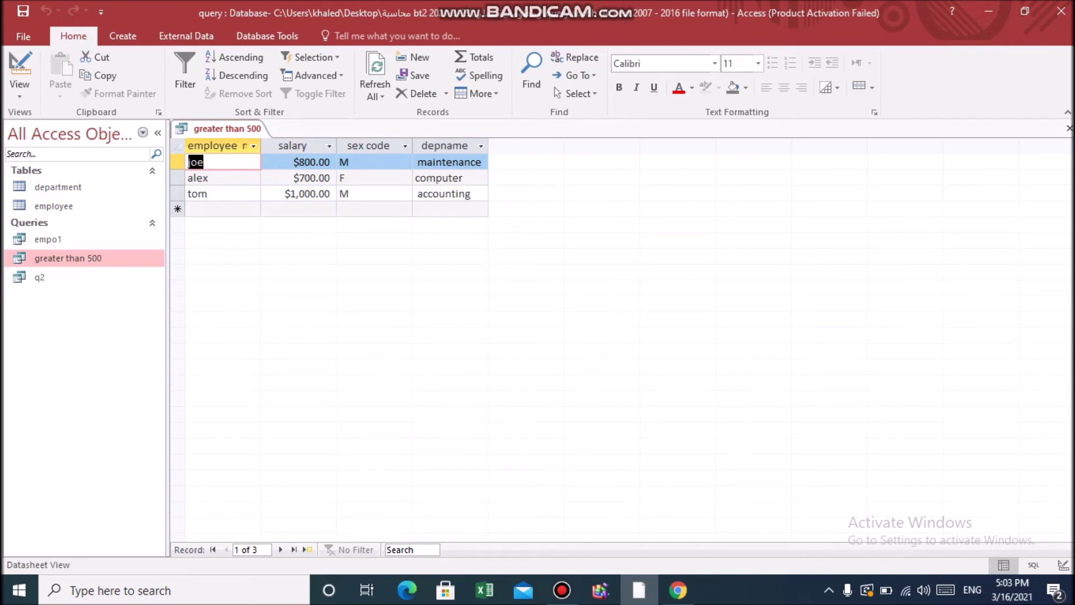
click(1069, 128)
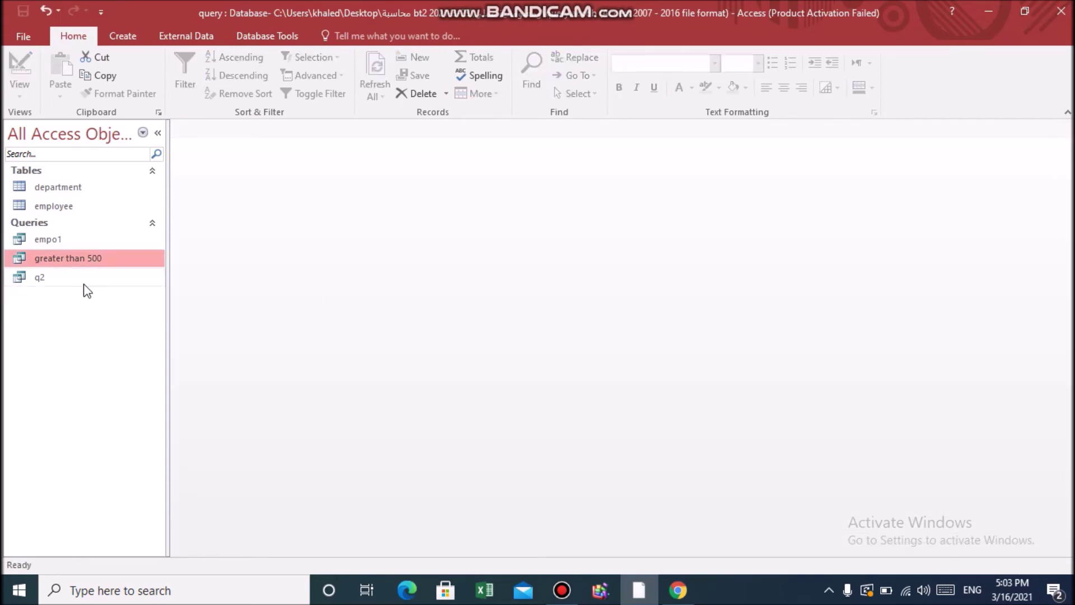
Rename the q2 query as "beg with s"
right_click(51, 283)
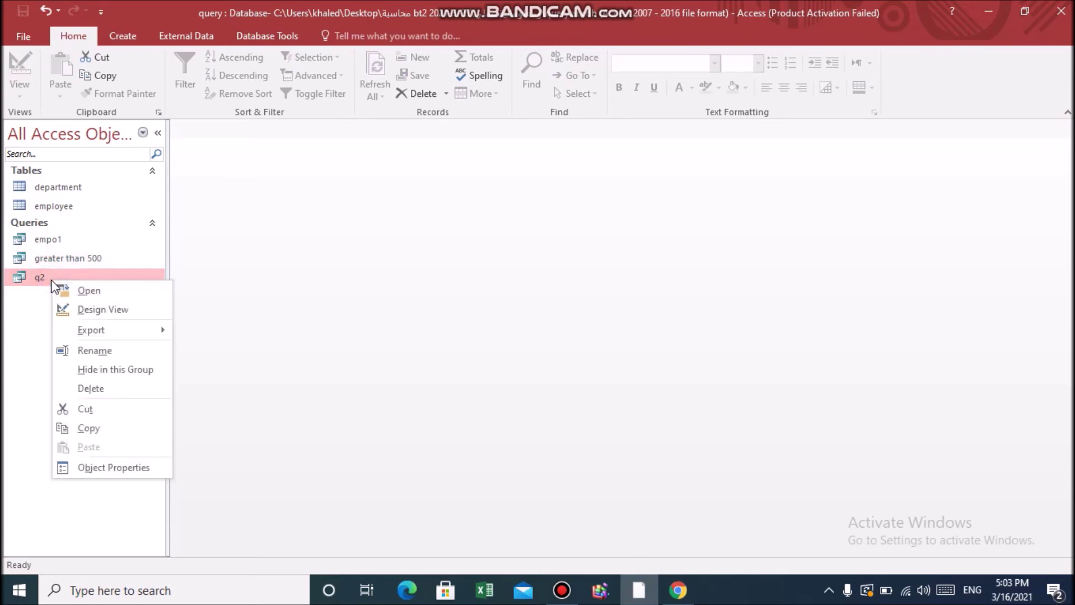
click(100, 352)
text(b)
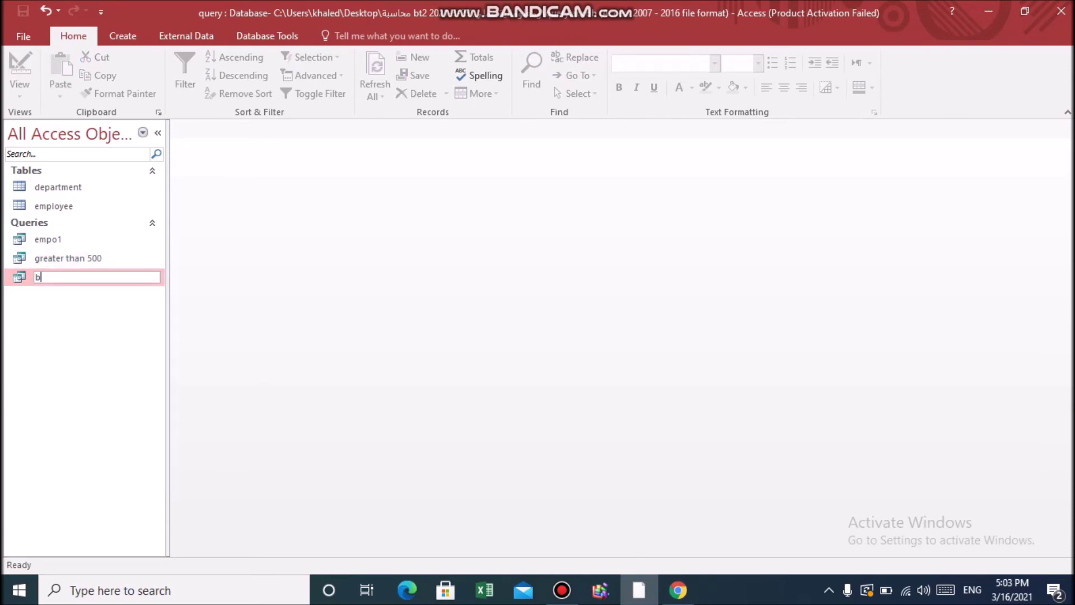
text(eg with s)
click(101, 355)
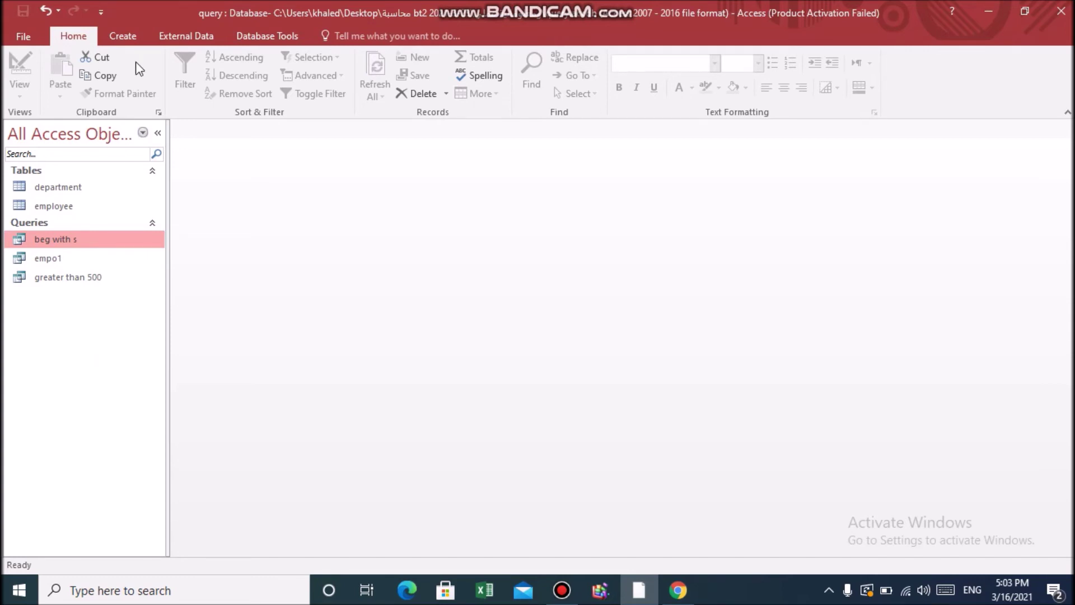
Create another query in Design View and add both the department and employee tables to it
click(118, 37)
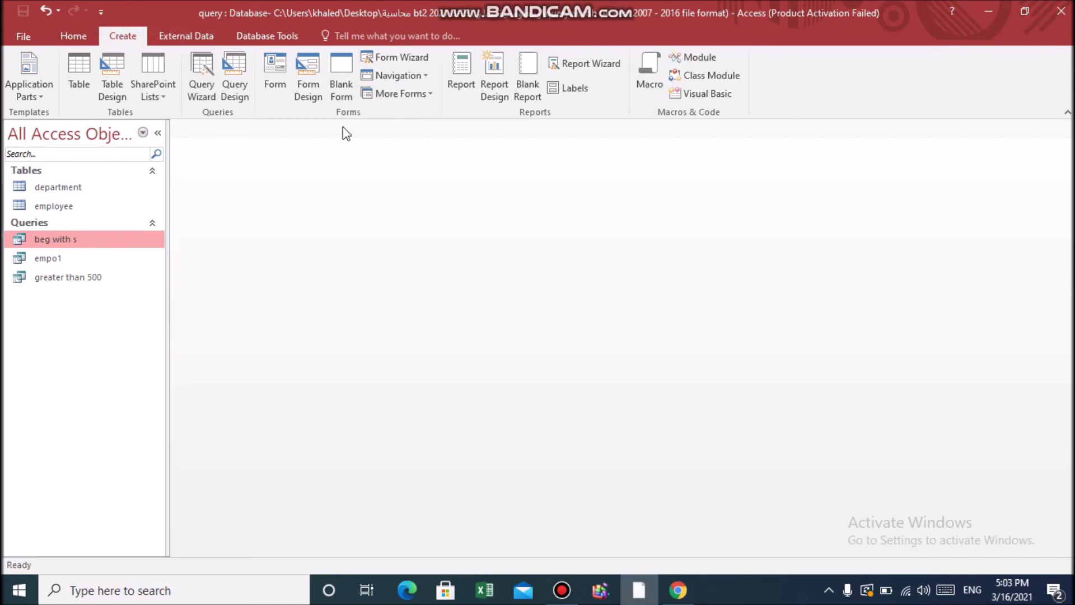
click(241, 82)
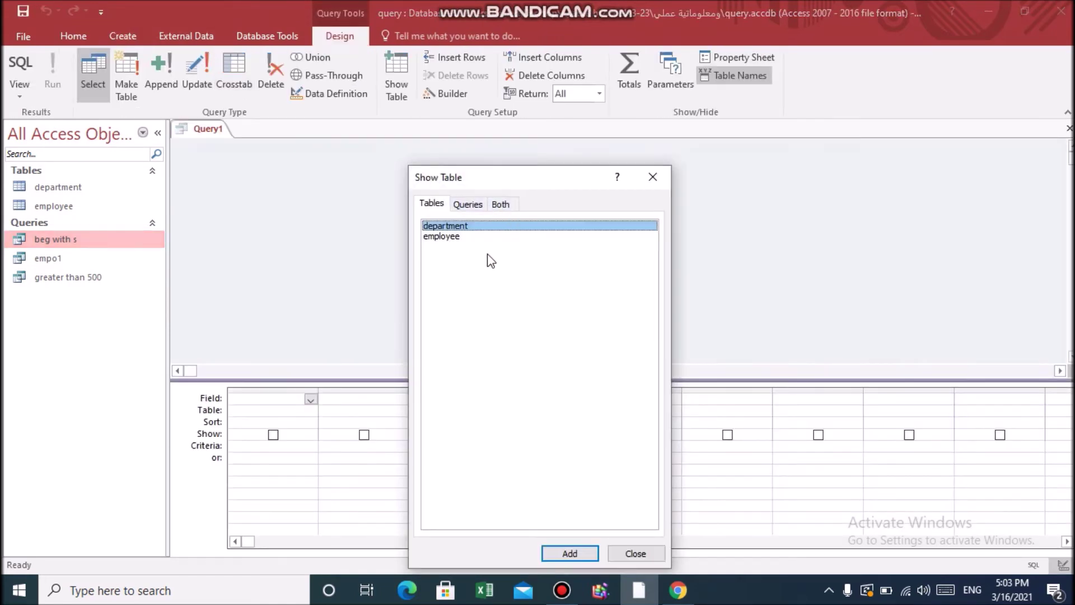
drag(487, 257, 435, 225)
click(585, 554)
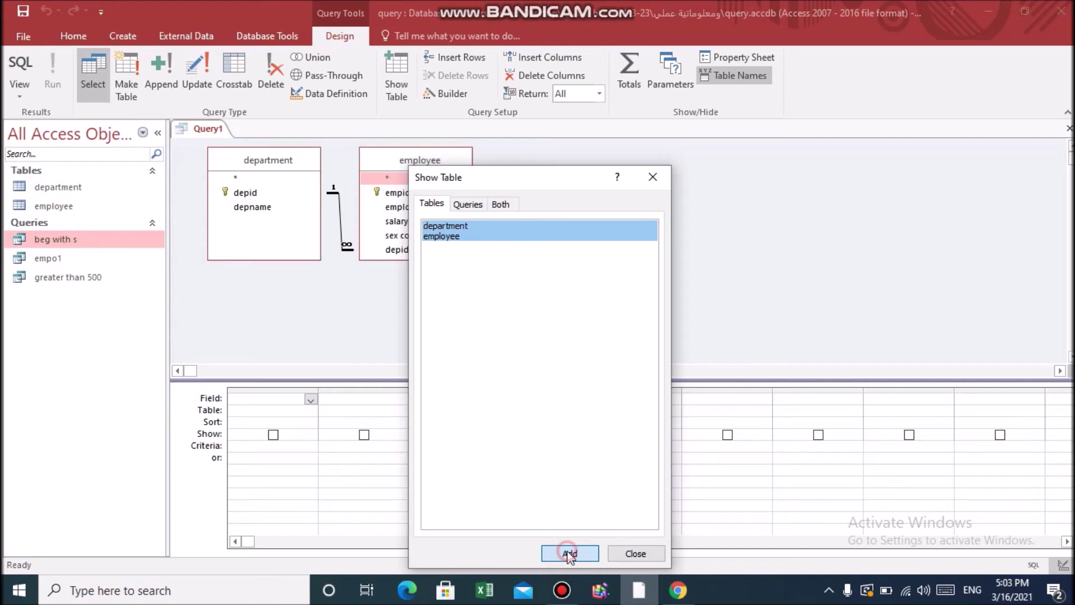
click(634, 552)
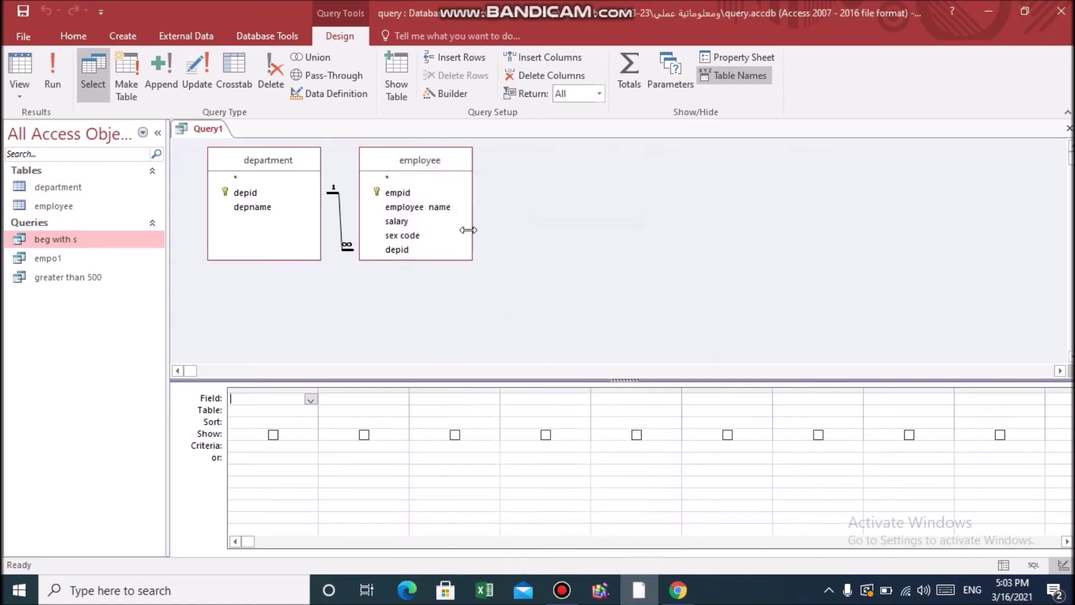
Add the employee table's employee name, salary and sex code fields and the department table's depname field to the new query
double_click(445, 208)
double_click(396, 221)
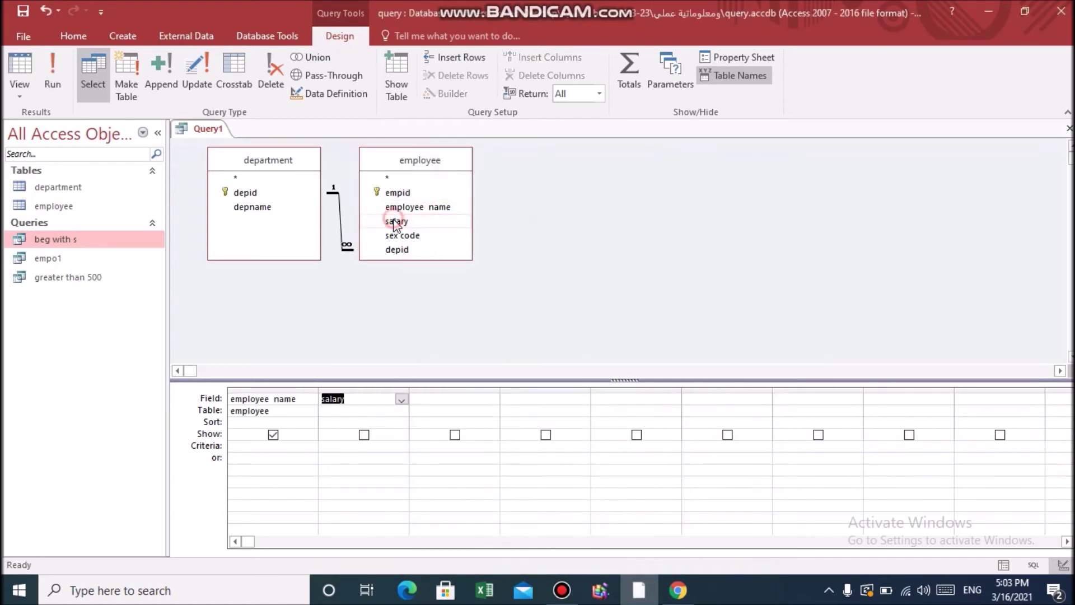
double_click(406, 236)
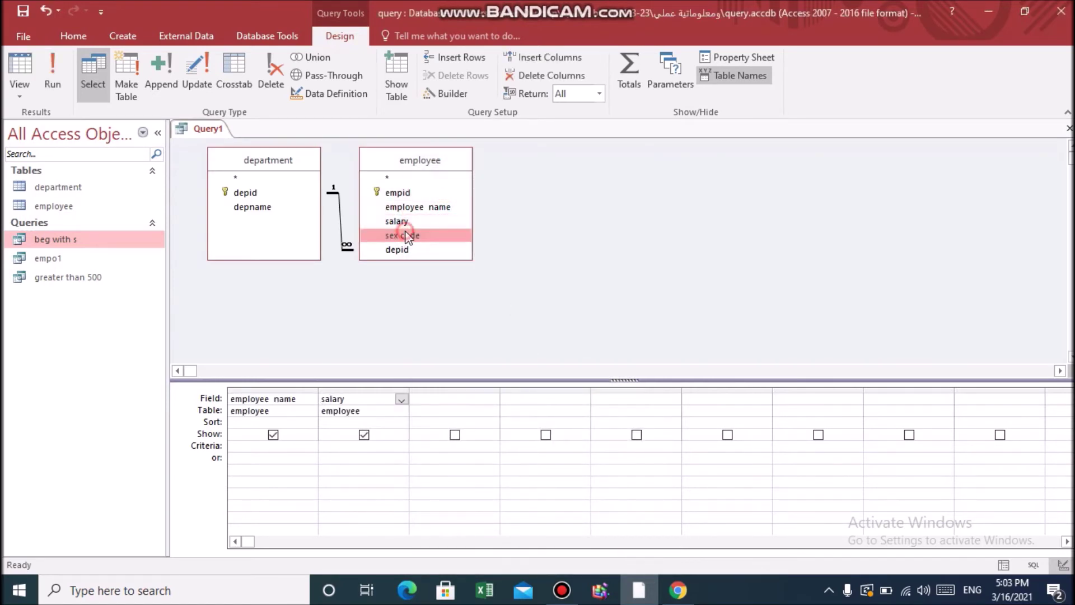
double_click(261, 207)
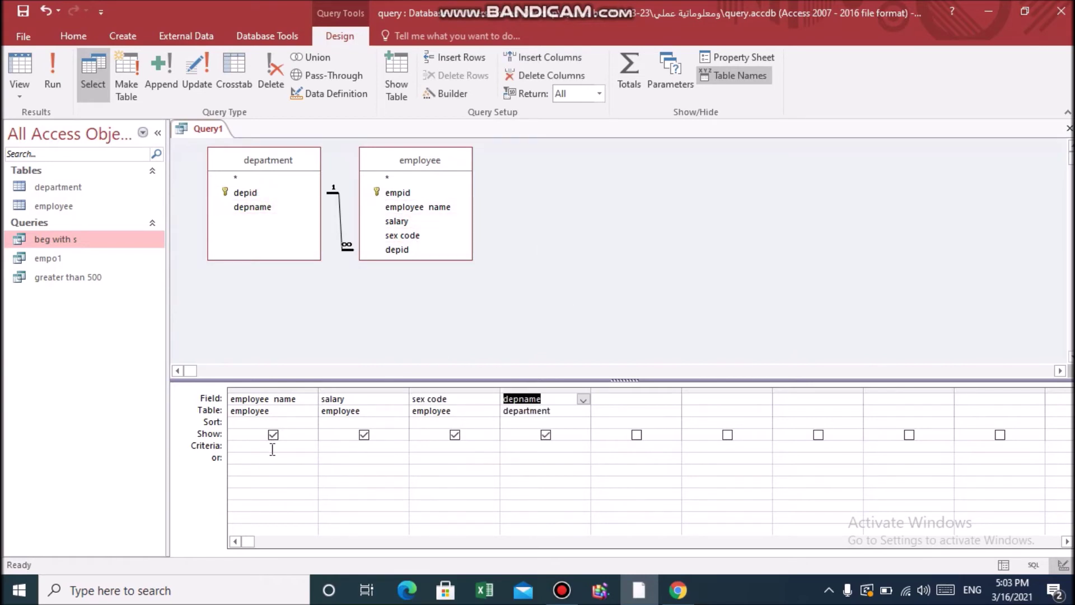
Set the salary criteria to between 300 and 500 and widen the salary column to fit the expression
click(333, 445)
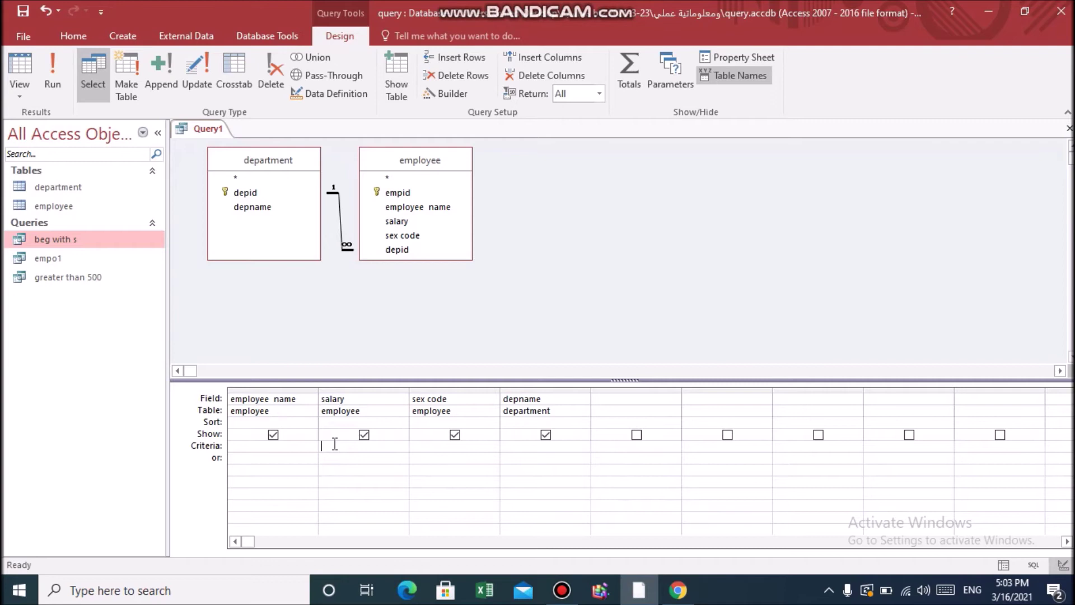
text(betwee)
text(n)
text( 300 )
text(and)
text( 500)
click(408, 389)
drag(446, 386, 484, 386)
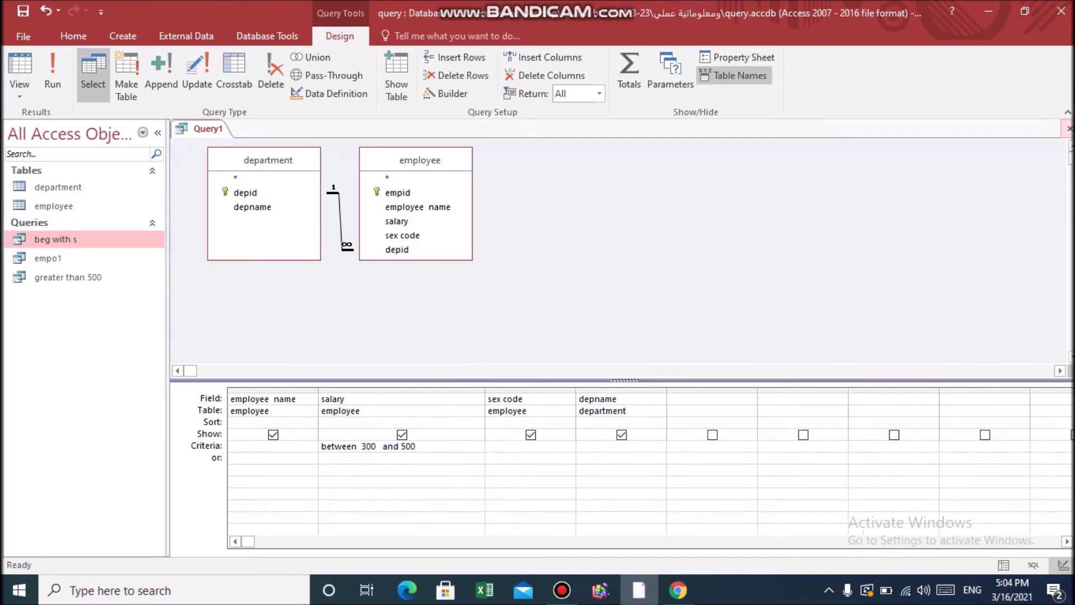
Close the query design, saving it as "bet 300 and 500", and open that query to review its records
click(1068, 129)
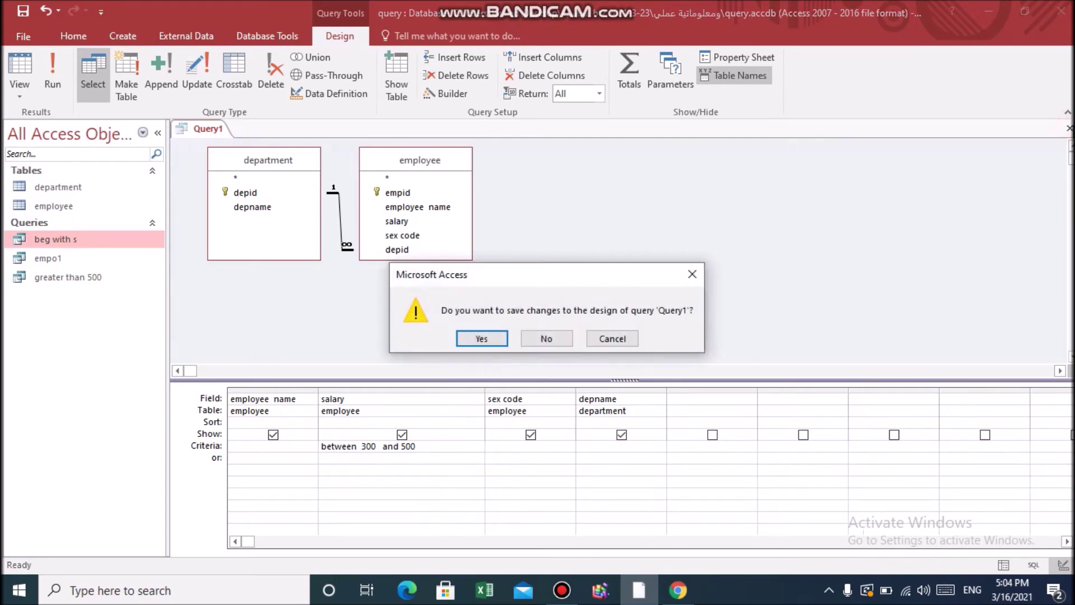
click(481, 337)
text(be)
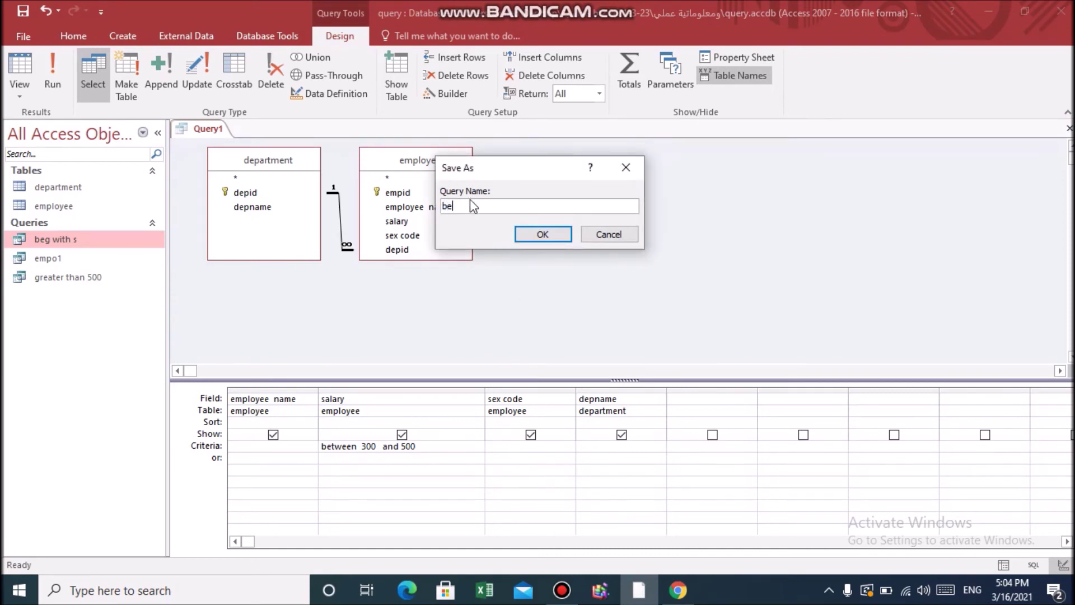
text(t 300 and 500)
click(542, 235)
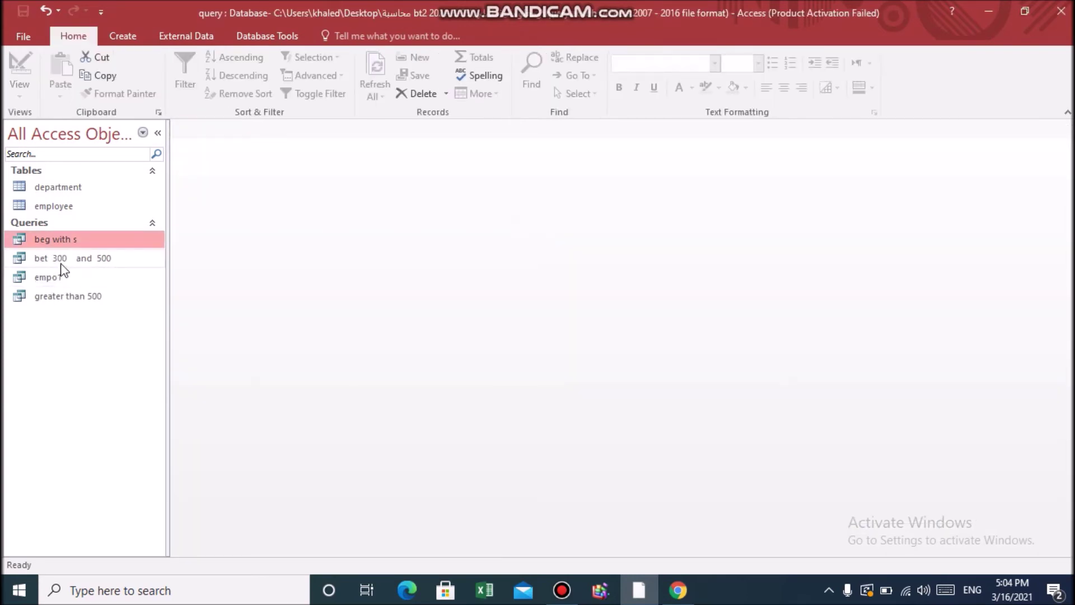
double_click(63, 258)
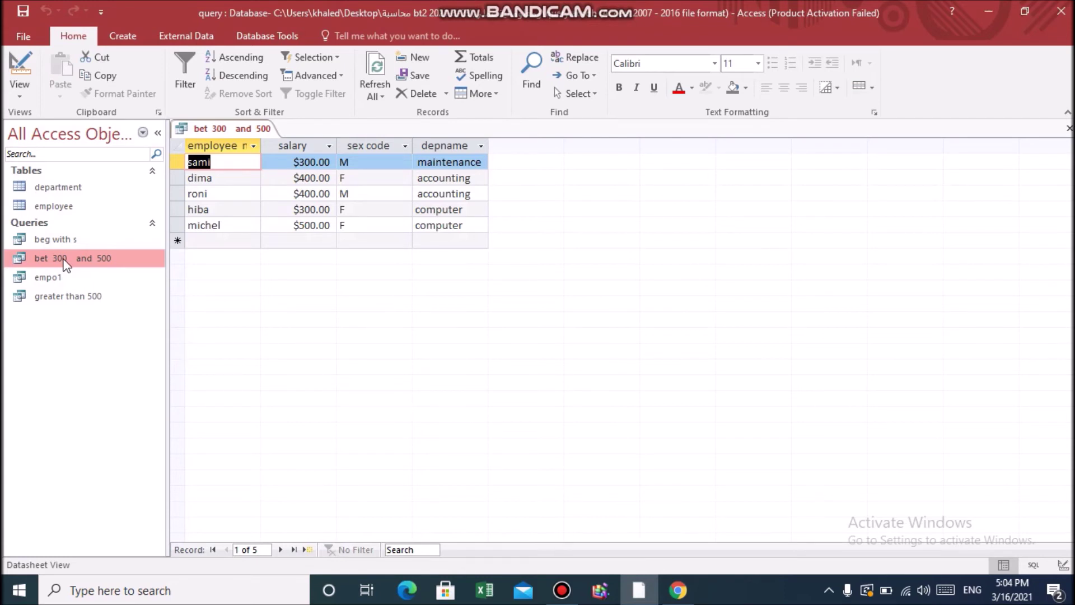
click(1067, 128)
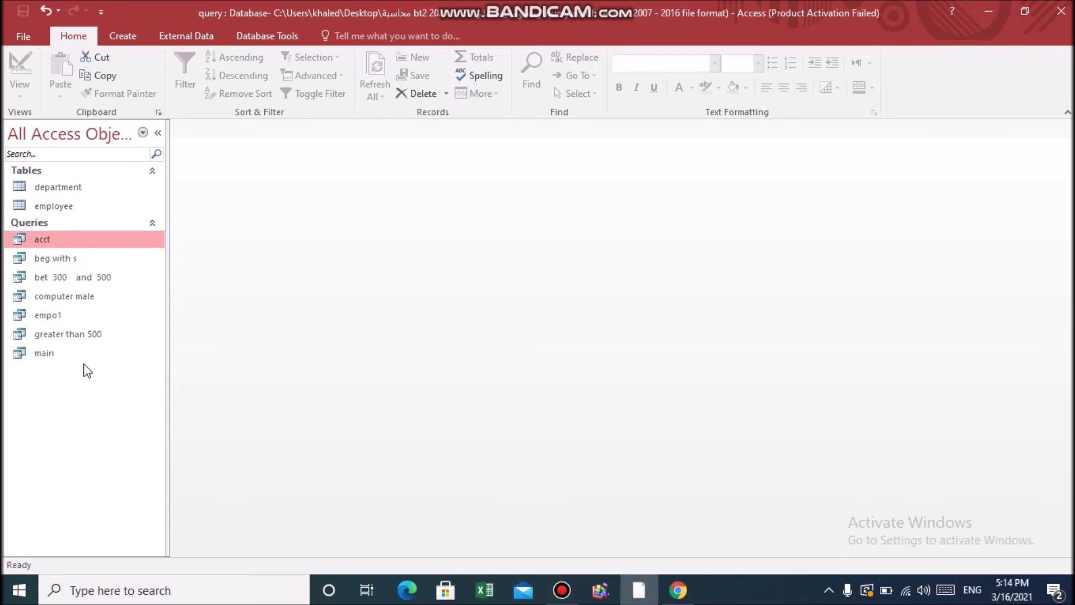
Examine the computer male query's criteria in Design View and its records in Datasheet View, closing it after each
click(72, 301)
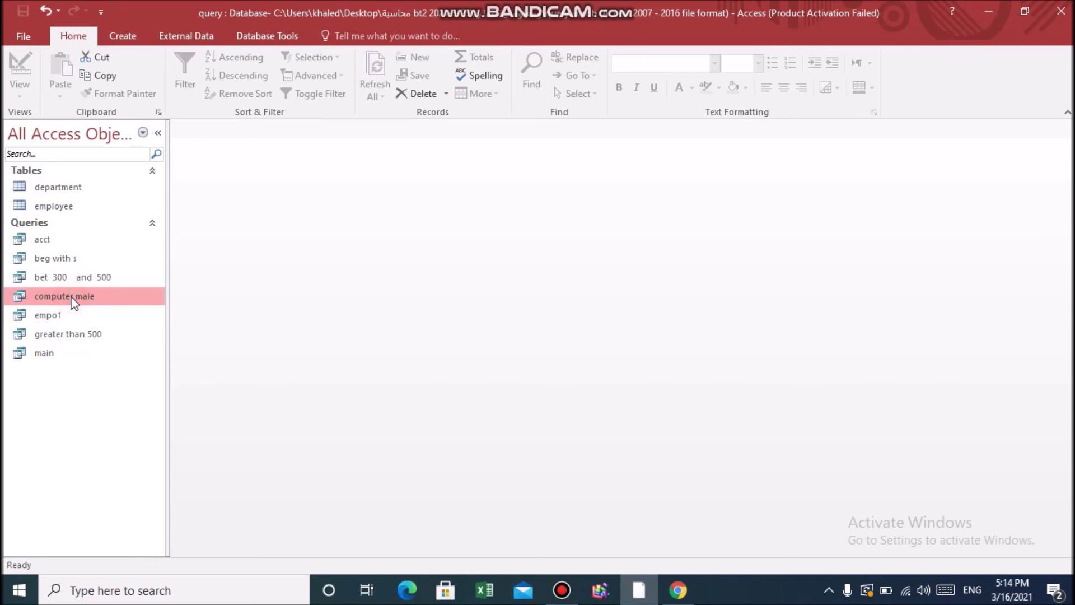
right_click(73, 299)
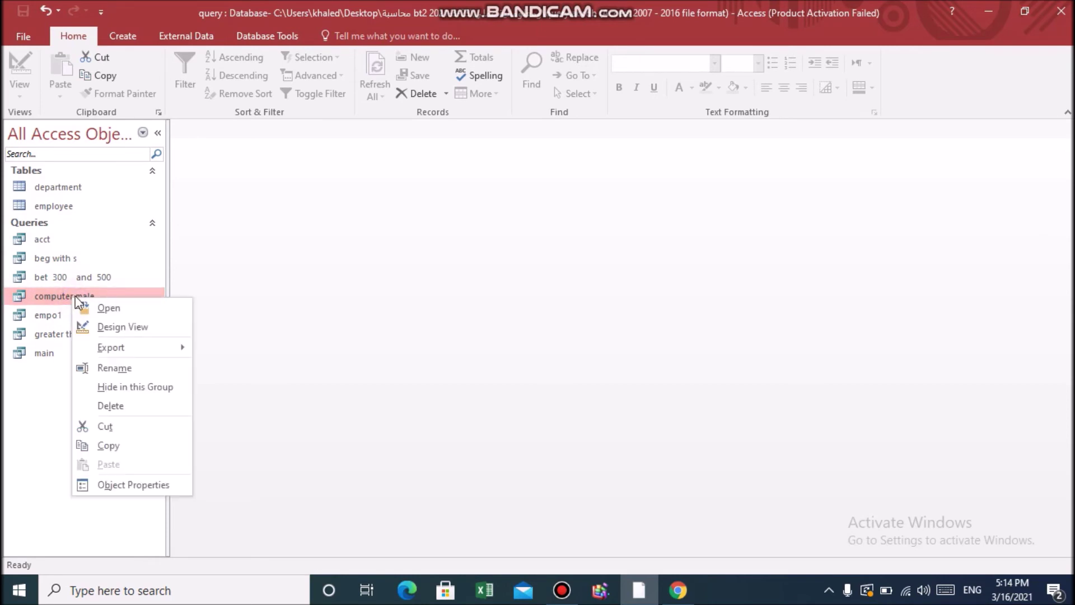
click(131, 330)
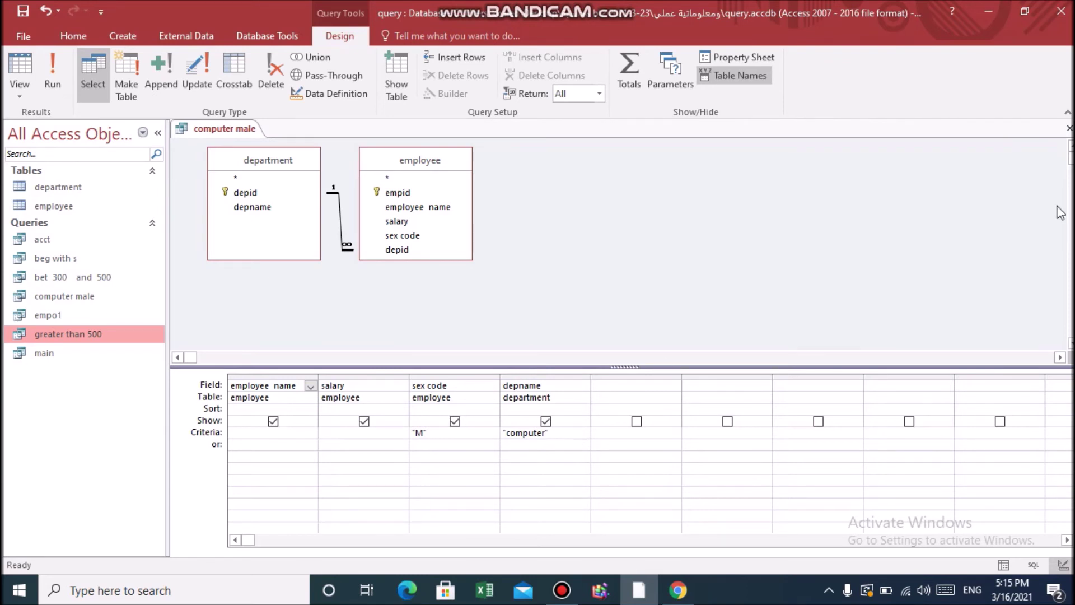
click(1067, 130)
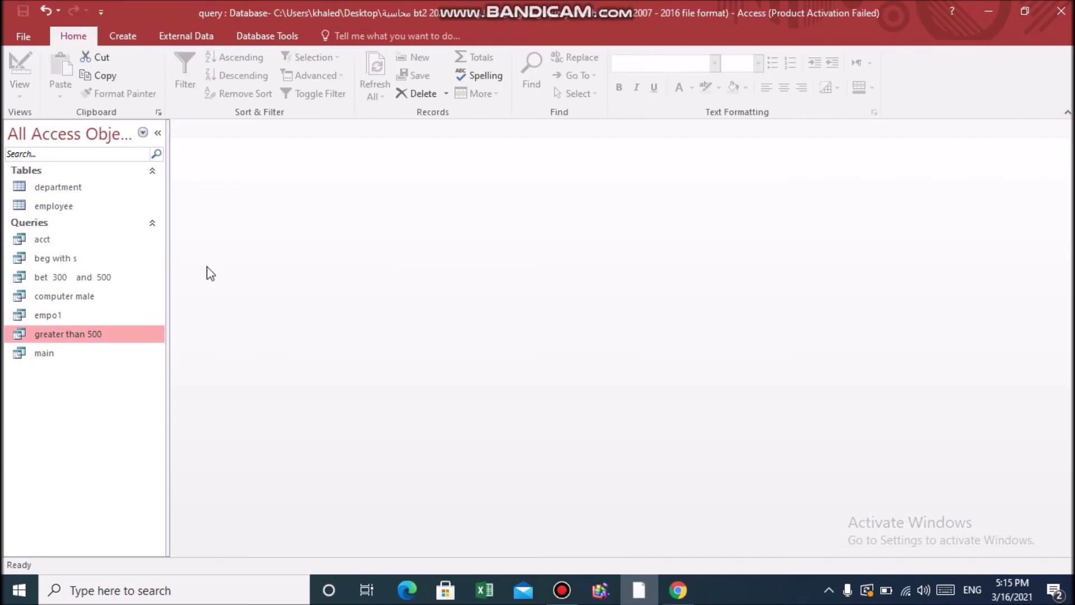
double_click(88, 305)
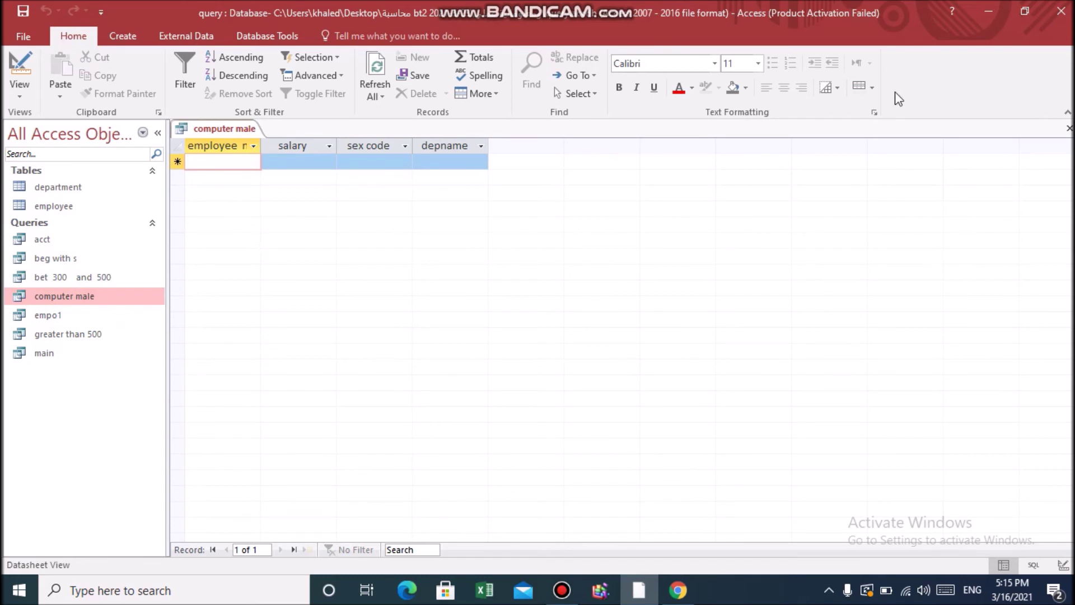
click(1069, 130)
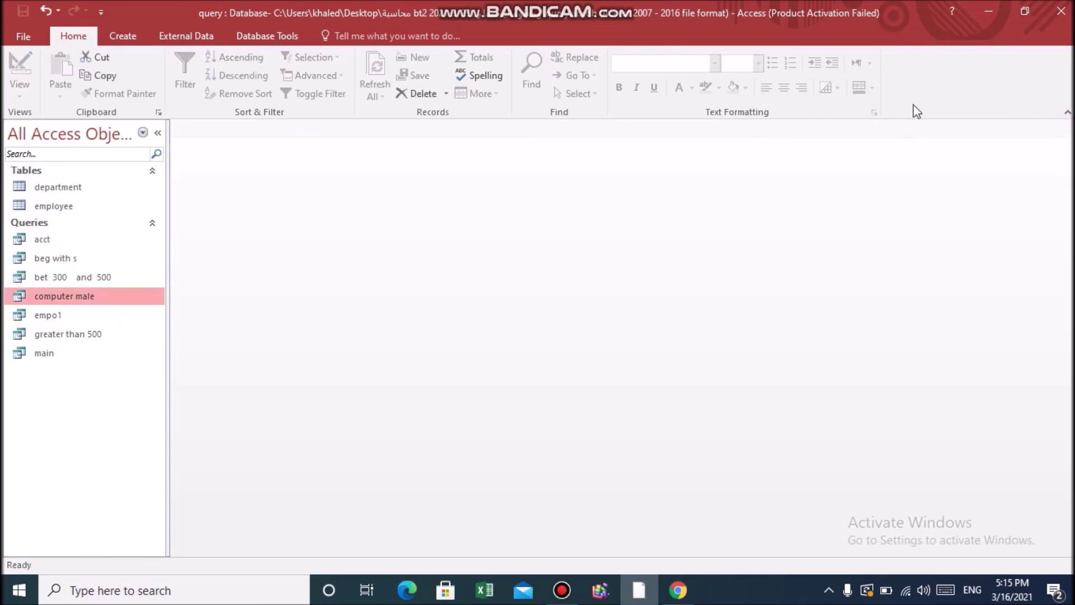
Create a new query in Design View containing the department and employee tables
click(116, 41)
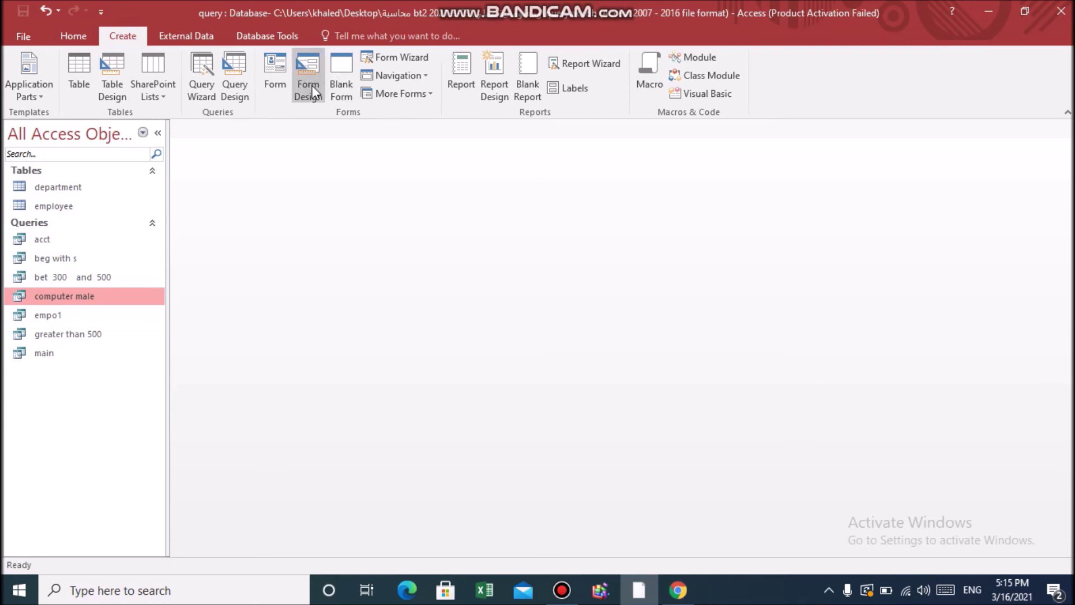
click(248, 89)
drag(506, 237, 440, 229)
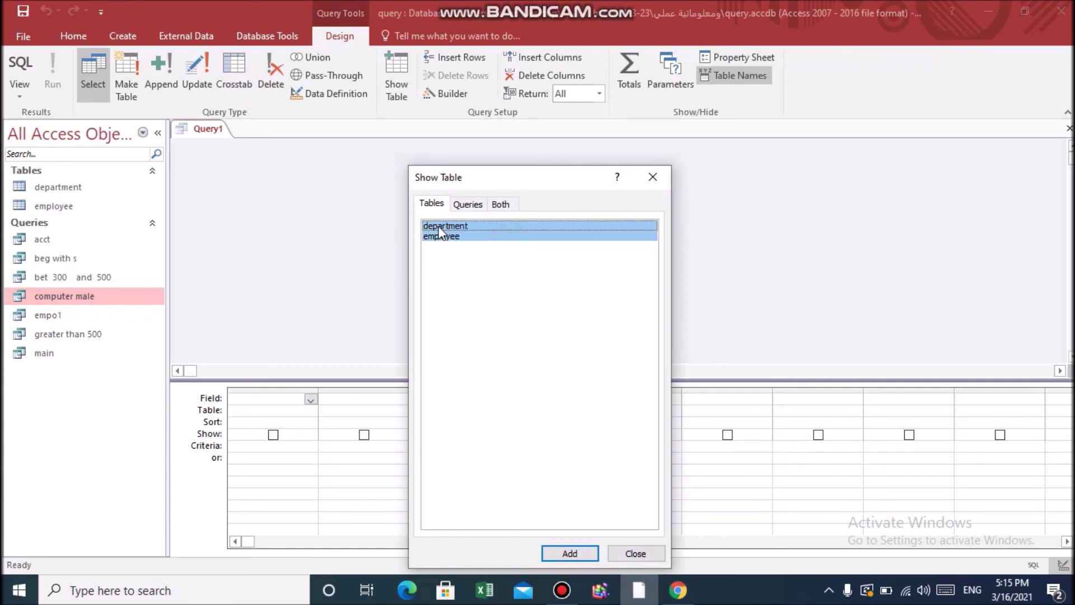
click(568, 553)
click(637, 554)
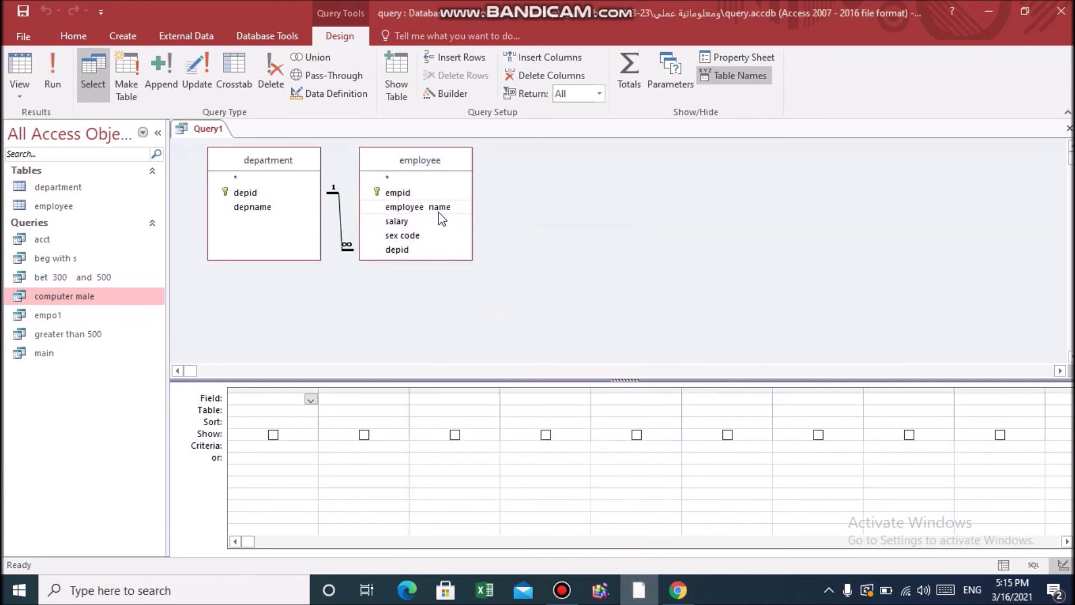
Add the employee table's employee name, salary and sex code fields and the department table's depname field to the query
double_click(439, 209)
double_click(396, 222)
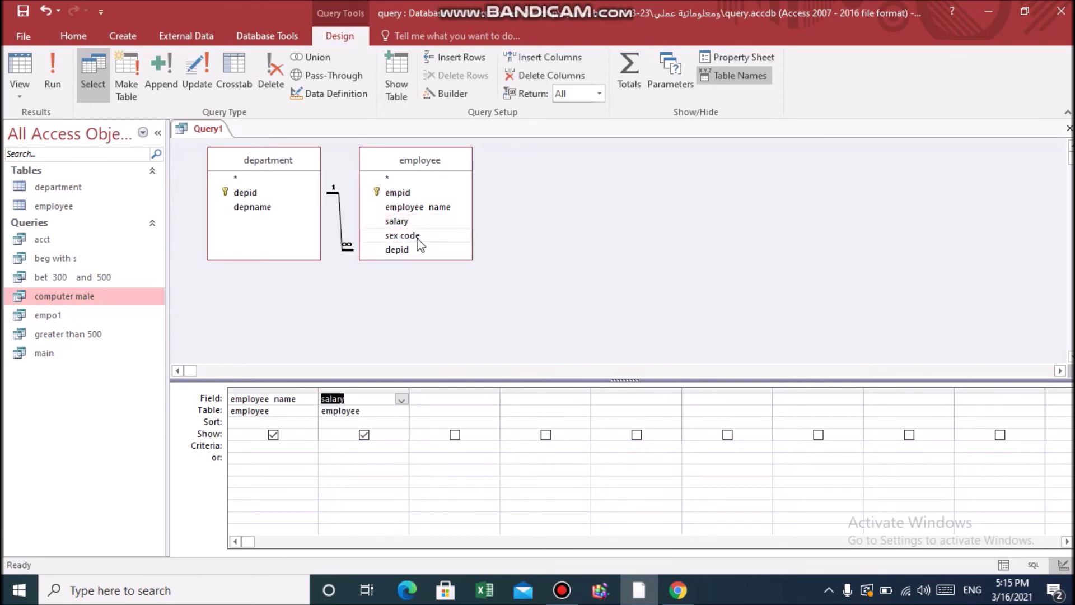
double_click(412, 235)
click(259, 206)
double_click(259, 207)
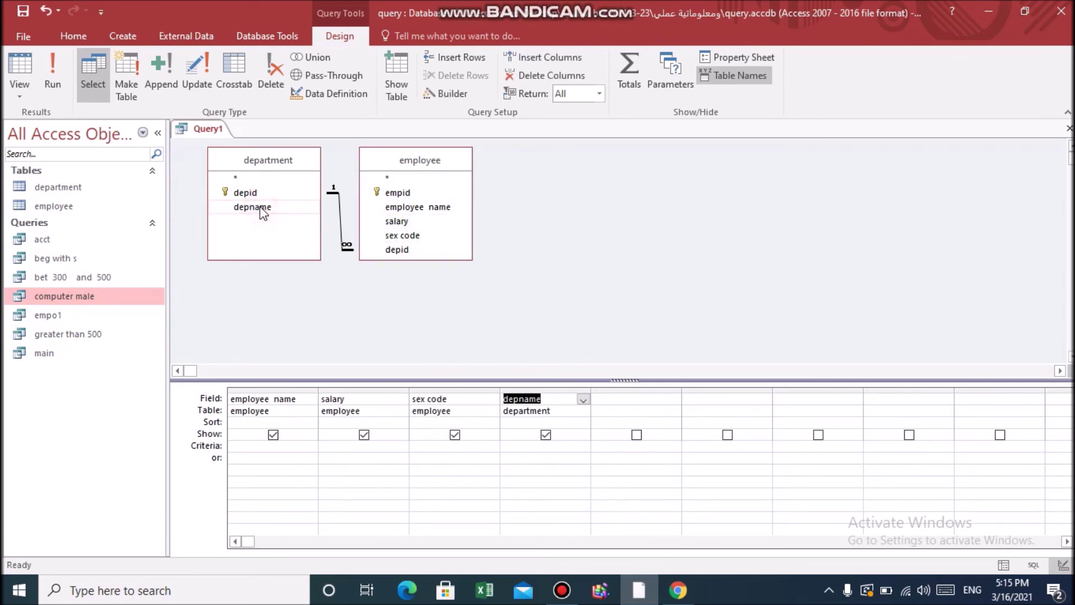
Set the sex code criteria to F and hide that field, set the depname criteria to computer, and run the query
click(422, 446)
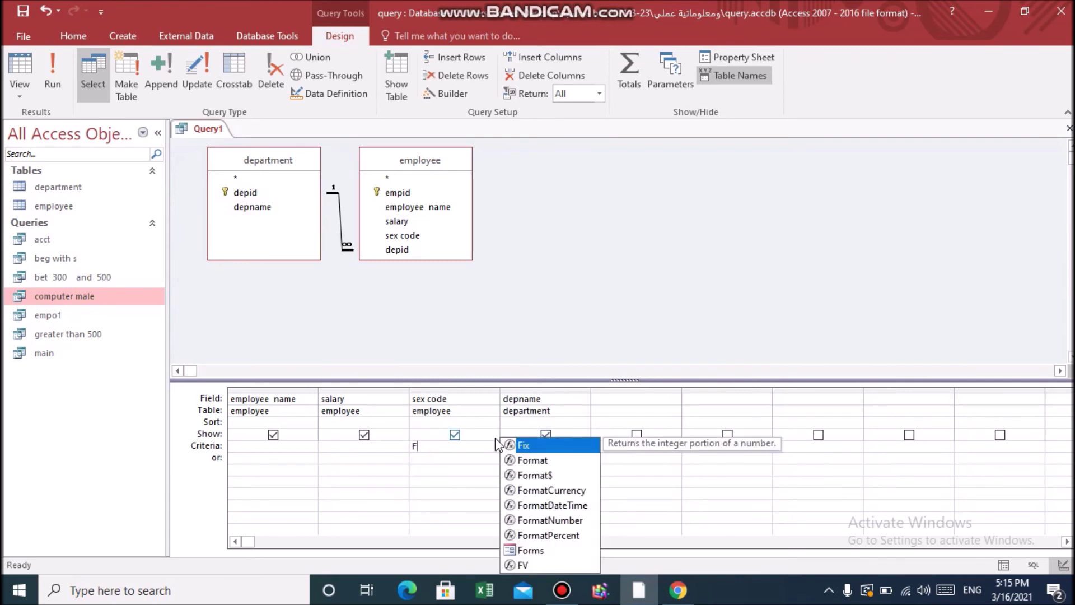
click(454, 434)
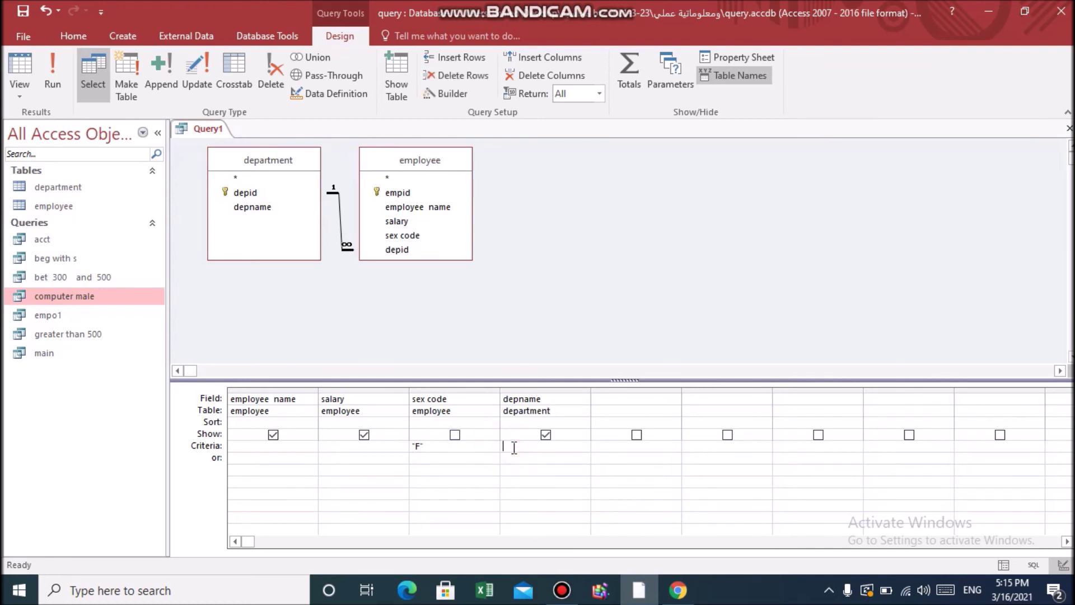
text(comp)
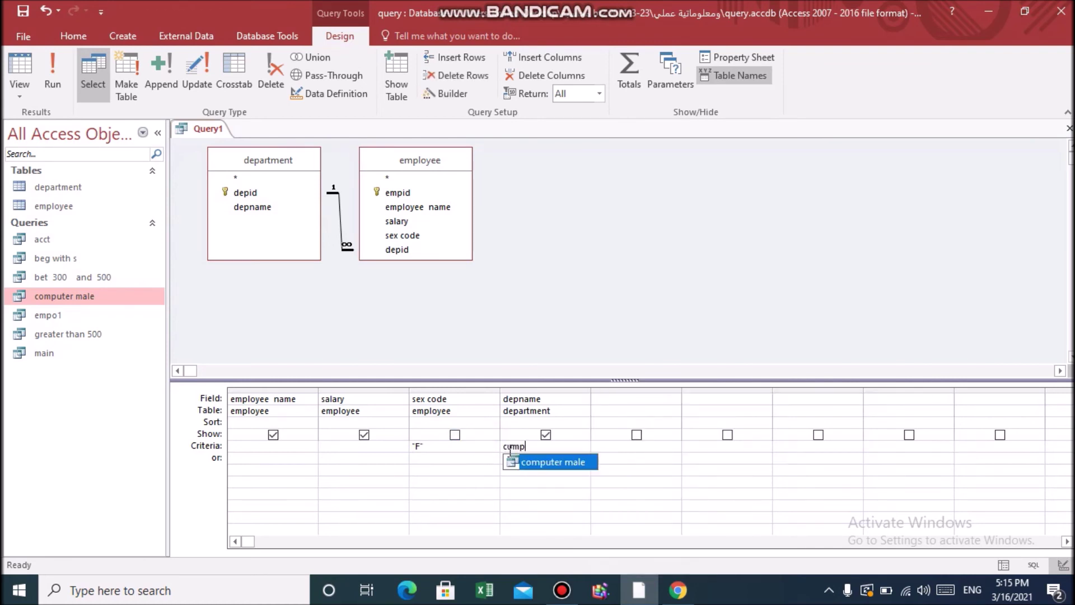
text(uter)
click(56, 68)
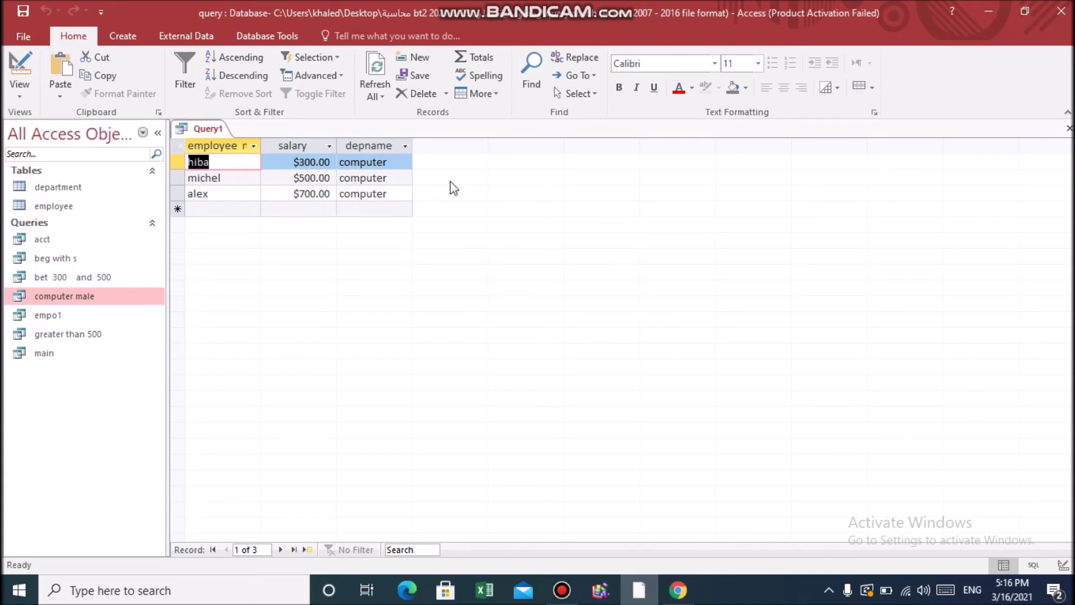
Save the query as computer female and close it
click(27, 10)
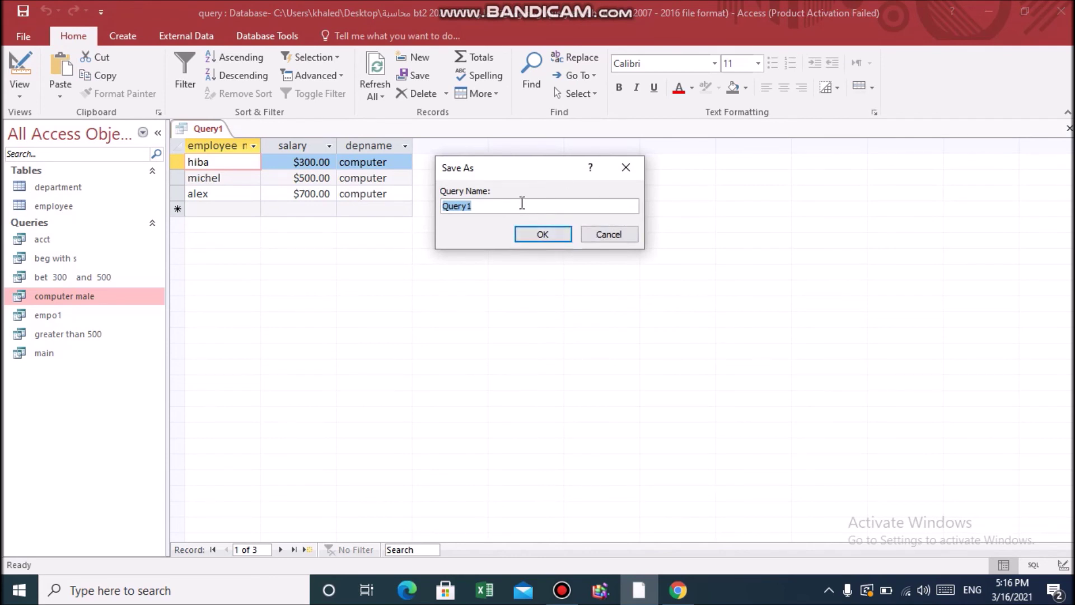
text(com)
text(pi)
text(ter)
text( female)
key(Return)
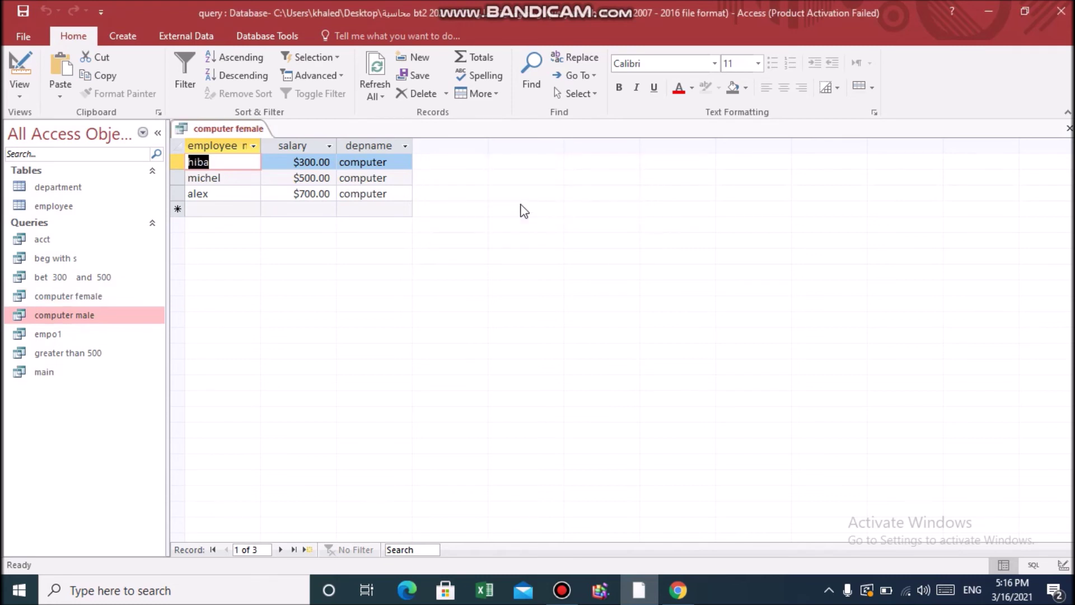
click(1067, 128)
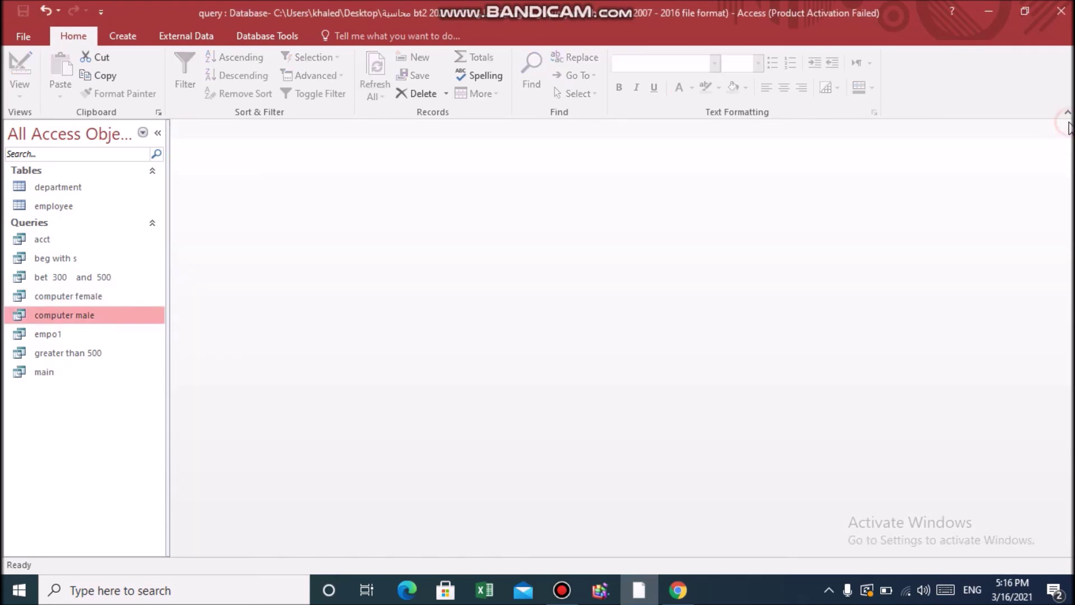
Open the computer male and computer female queries to compare their records, and close both
double_click(102, 321)
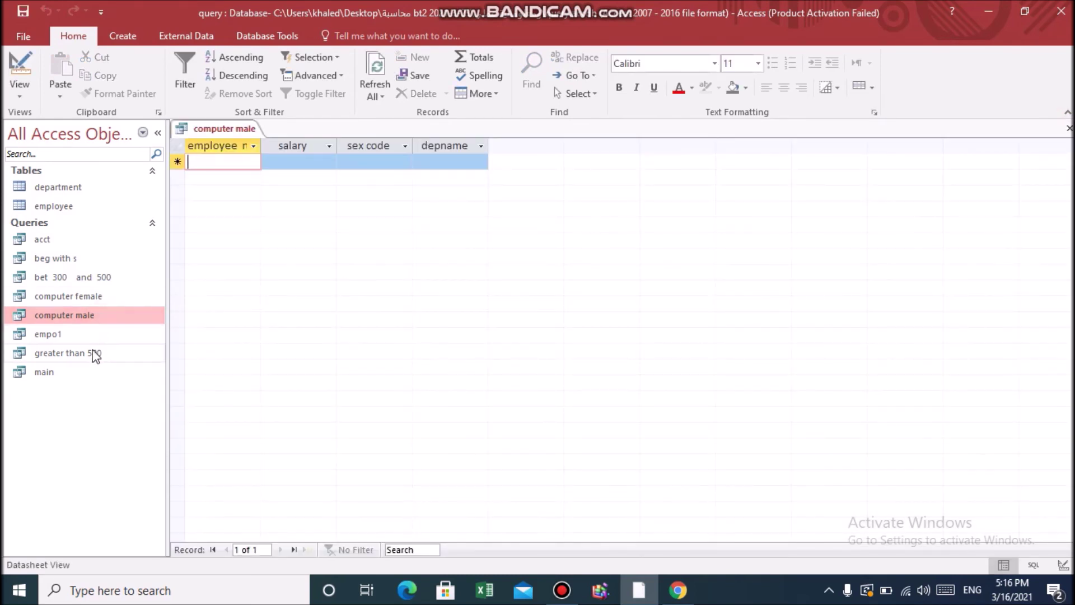
double_click(90, 302)
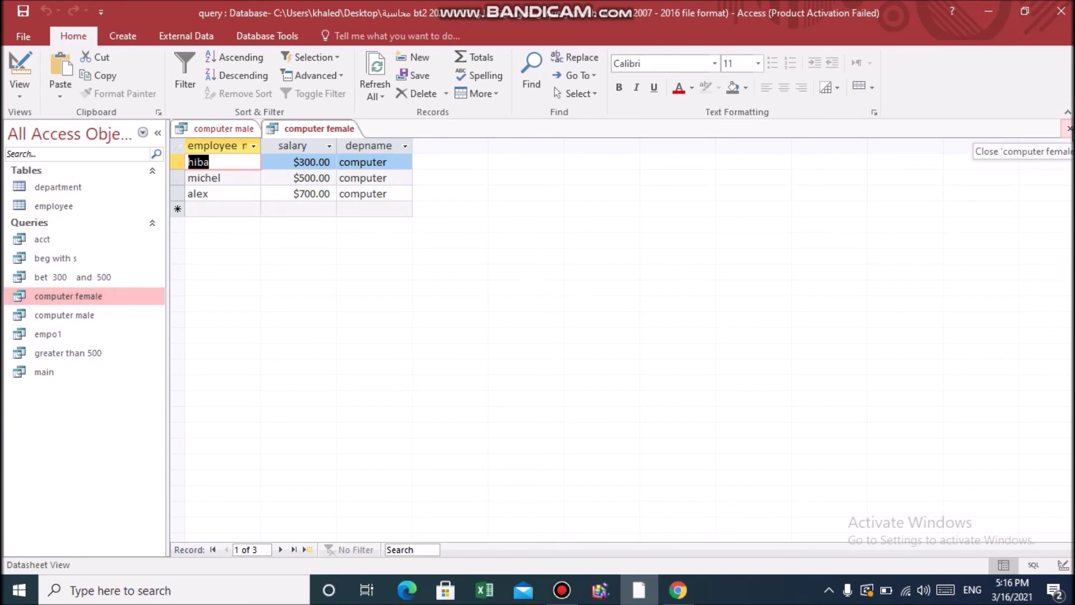
click(1069, 130)
click(1069, 131)
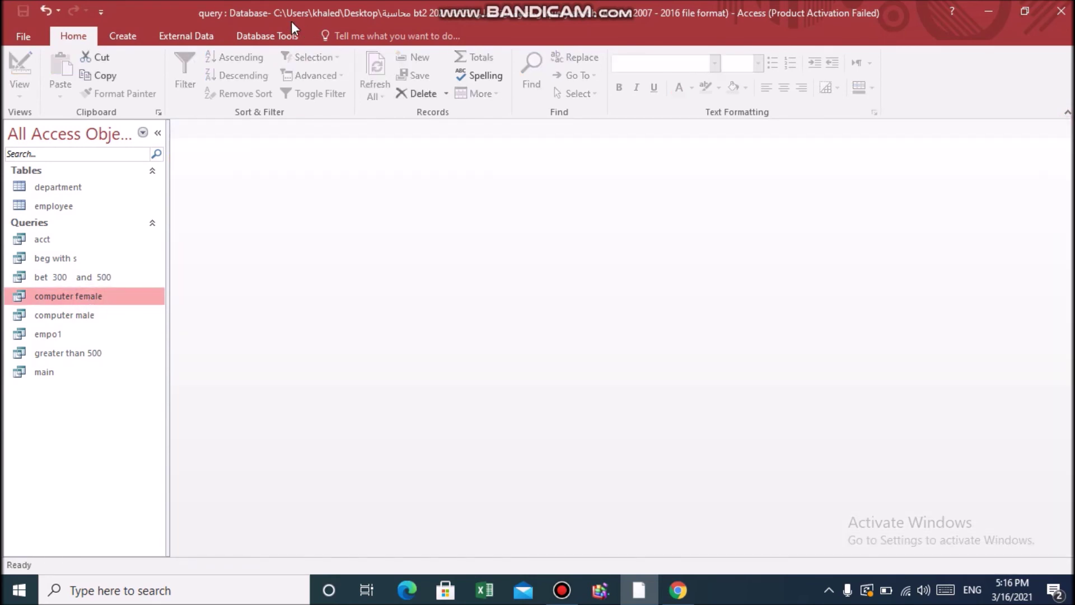
Start another query in Design View with the department and employee tables added
click(132, 32)
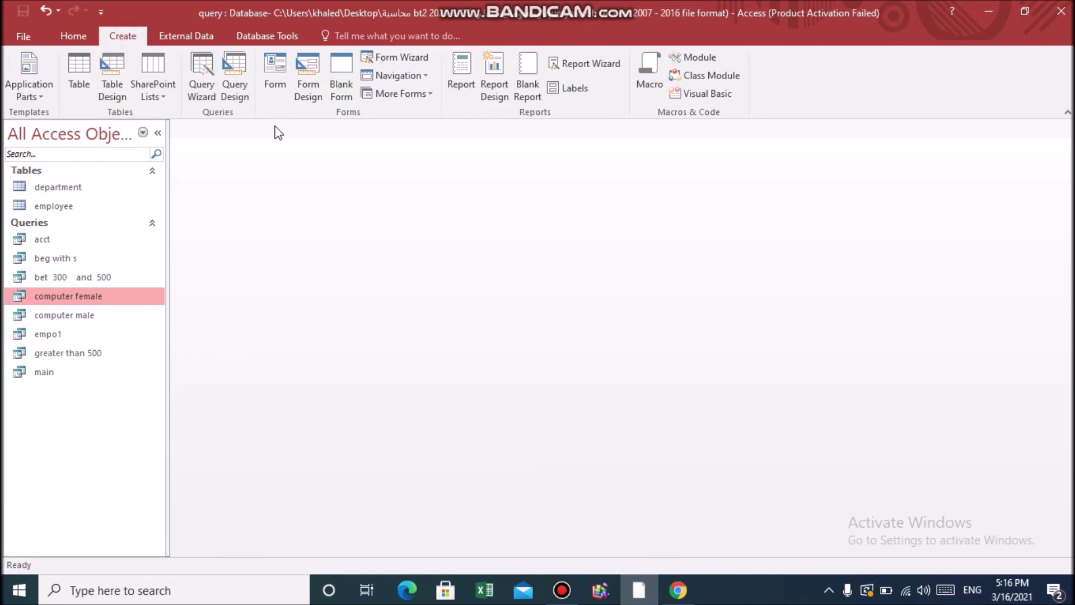
click(236, 75)
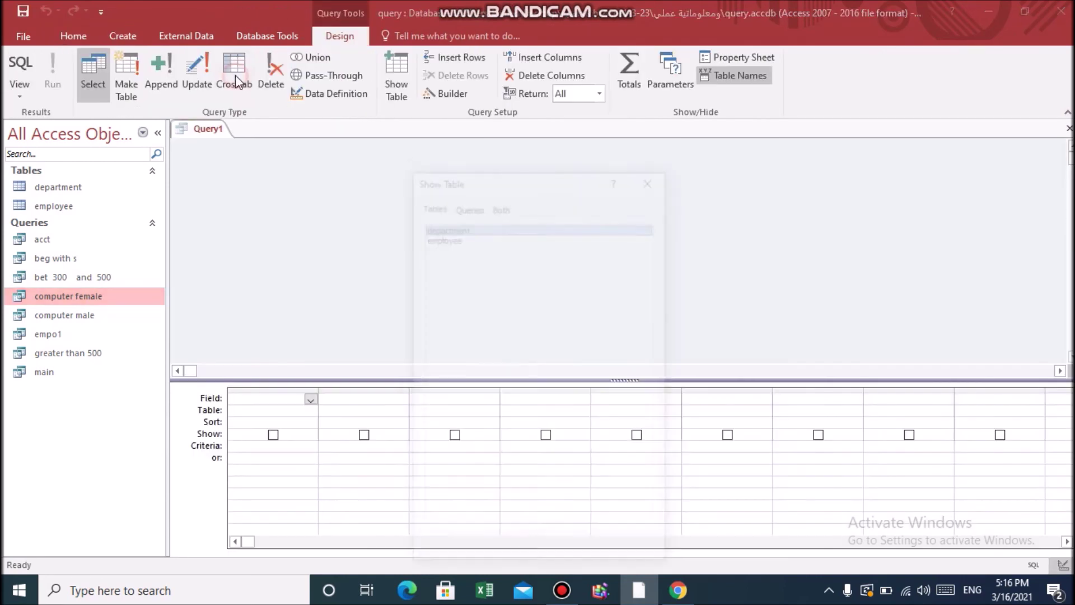
shift+click(470, 236)
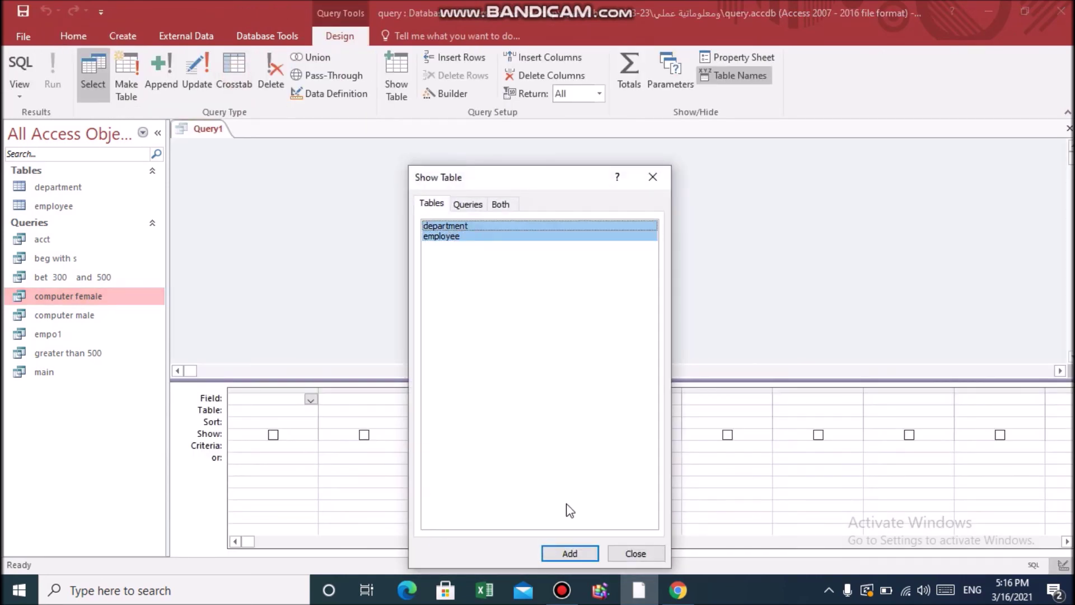
click(569, 553)
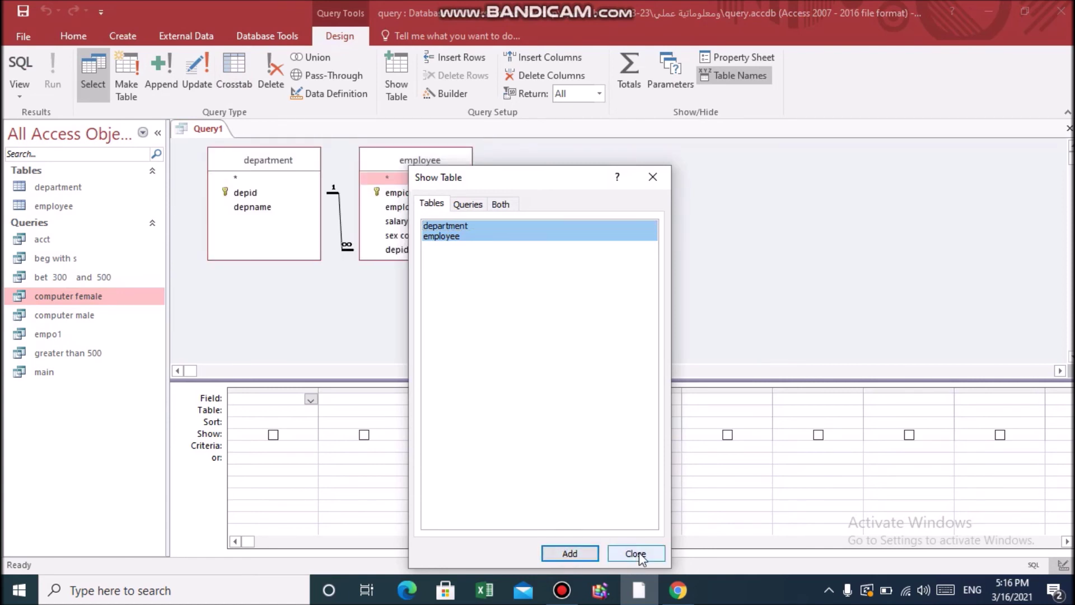
click(636, 553)
Add employee name, salary and sex code from the employee table and depname from the department table to the query
click(425, 206)
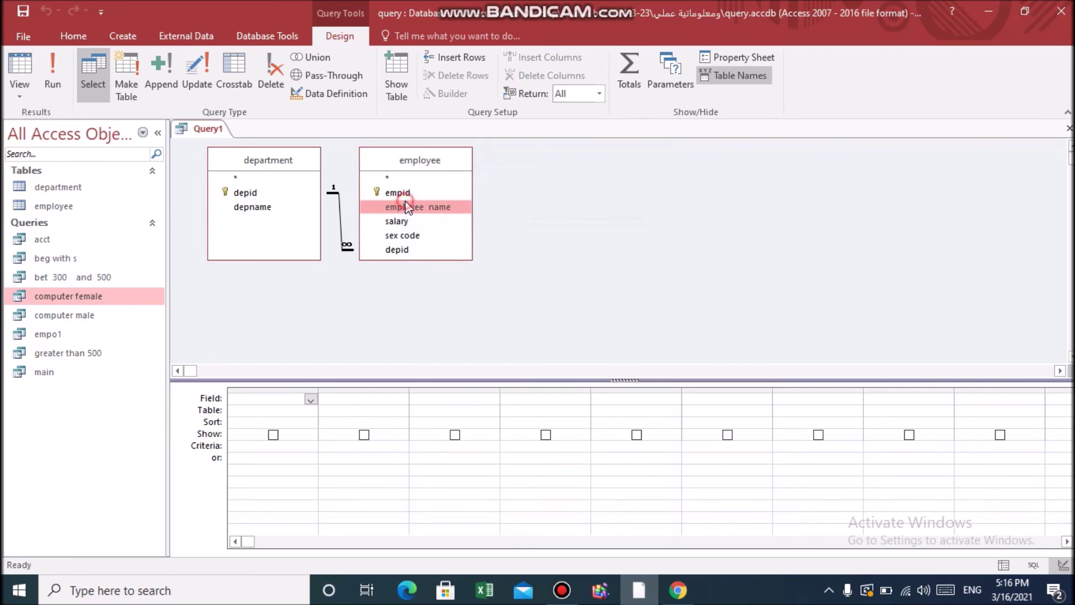
double_click(407, 210)
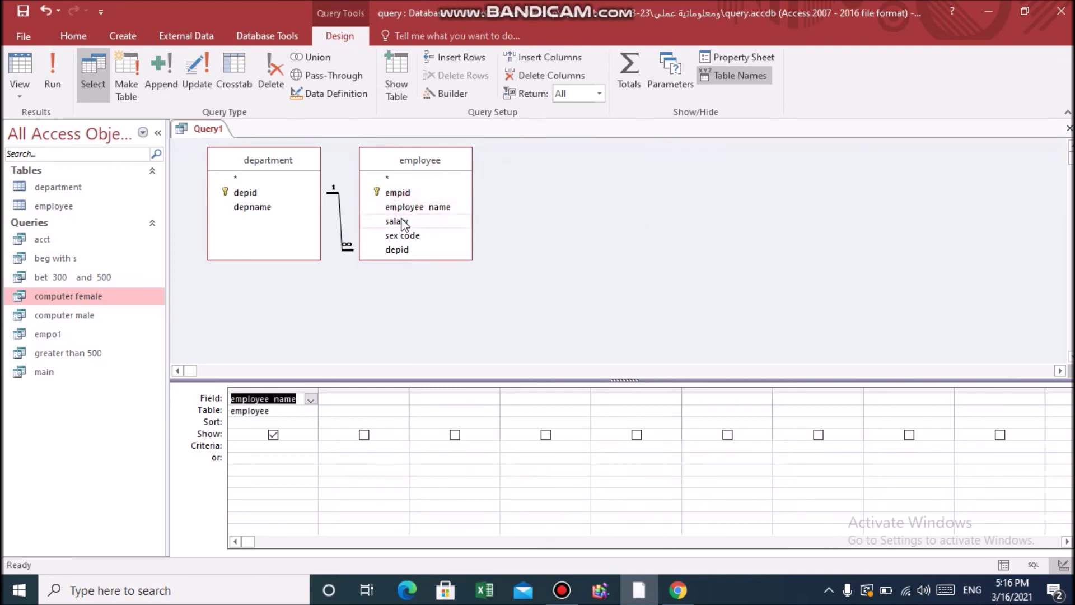
double_click(393, 221)
double_click(401, 236)
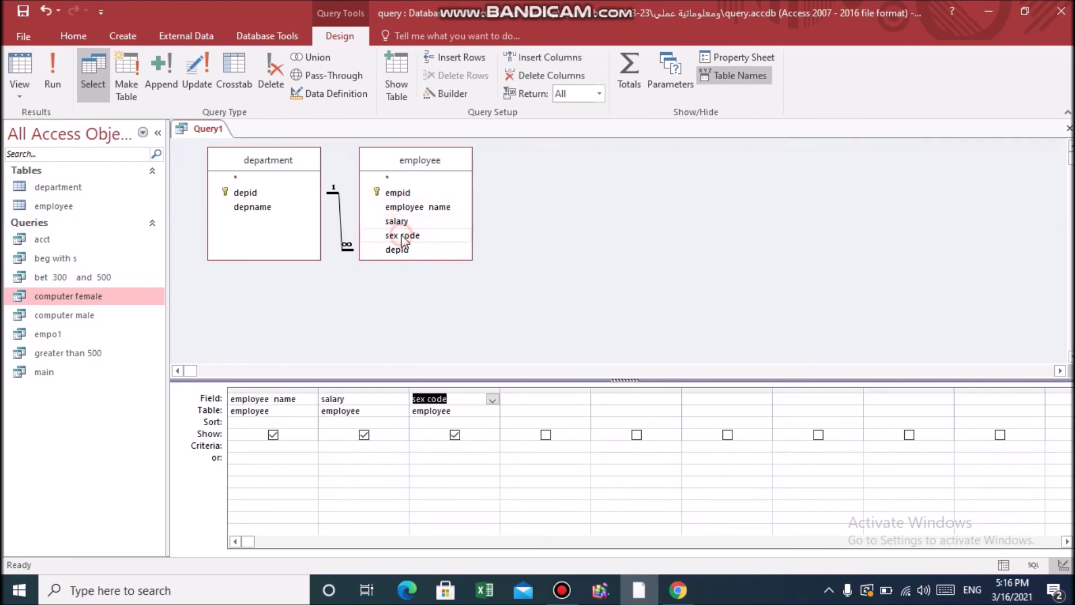
double_click(252, 208)
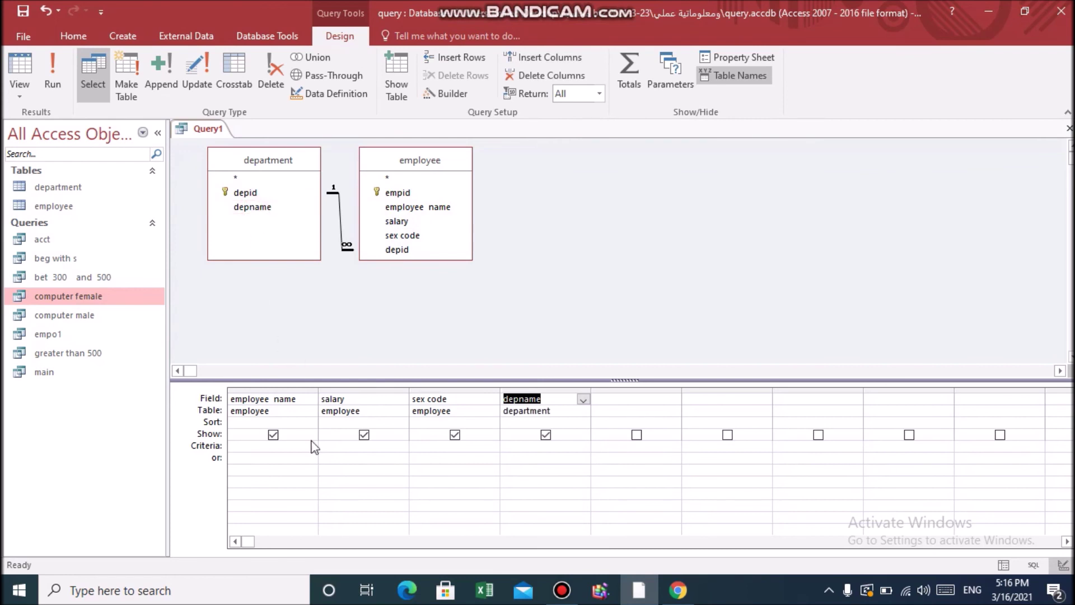
Set the sex code criteria to F and the salary criteria to >300
click(415, 446)
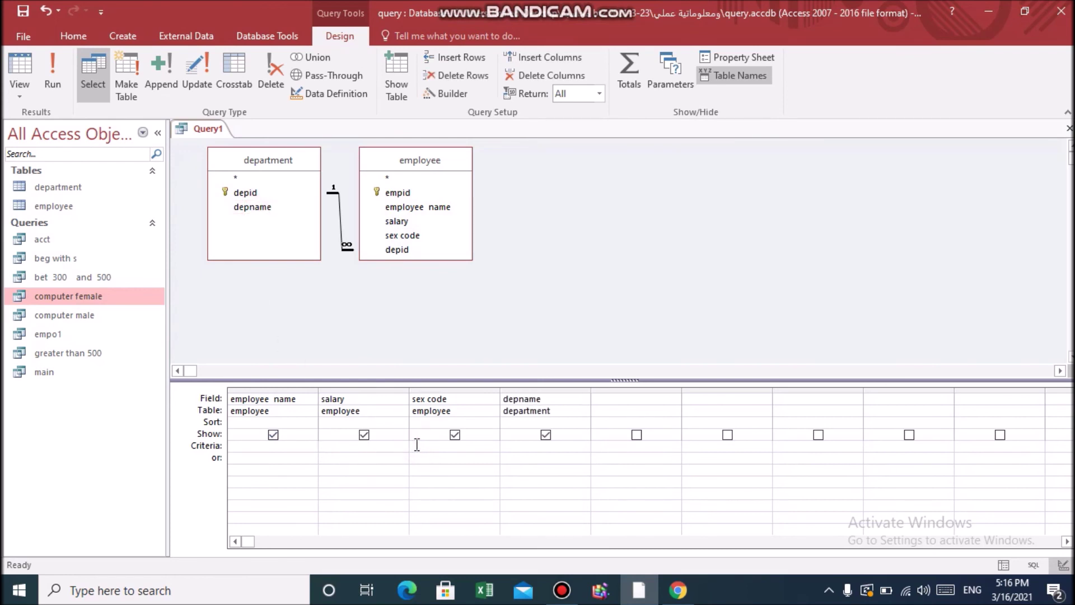
text(F)
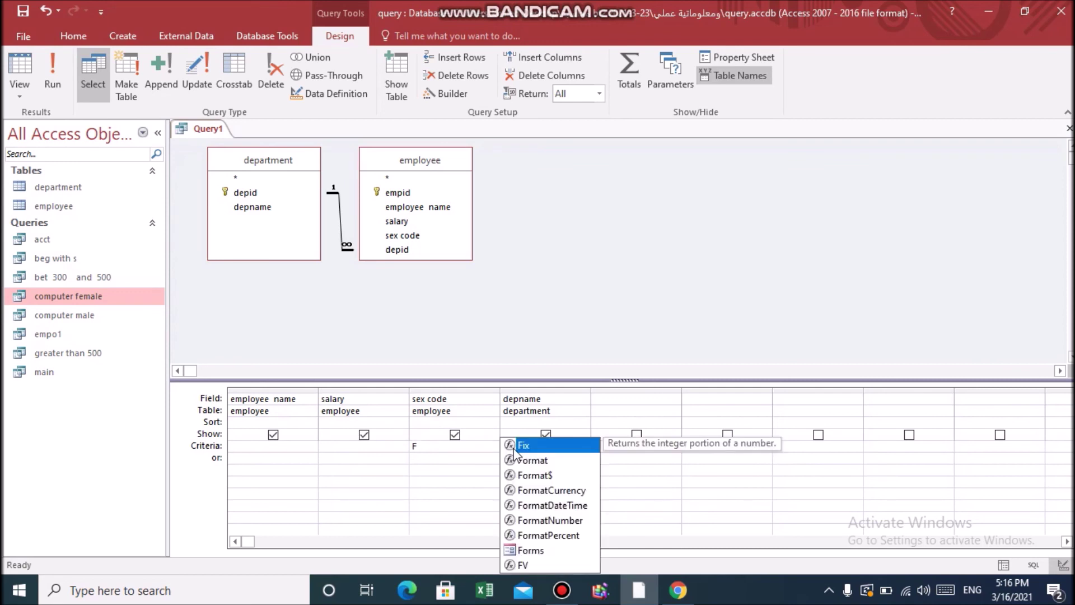
click(344, 451)
text(>300)
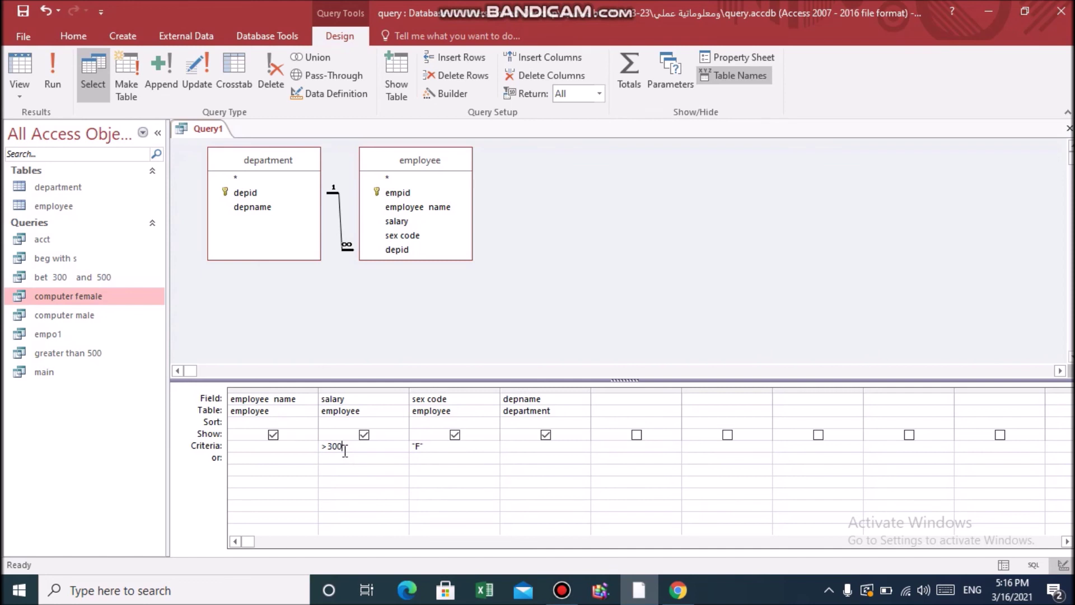
click(513, 446)
text(acc)
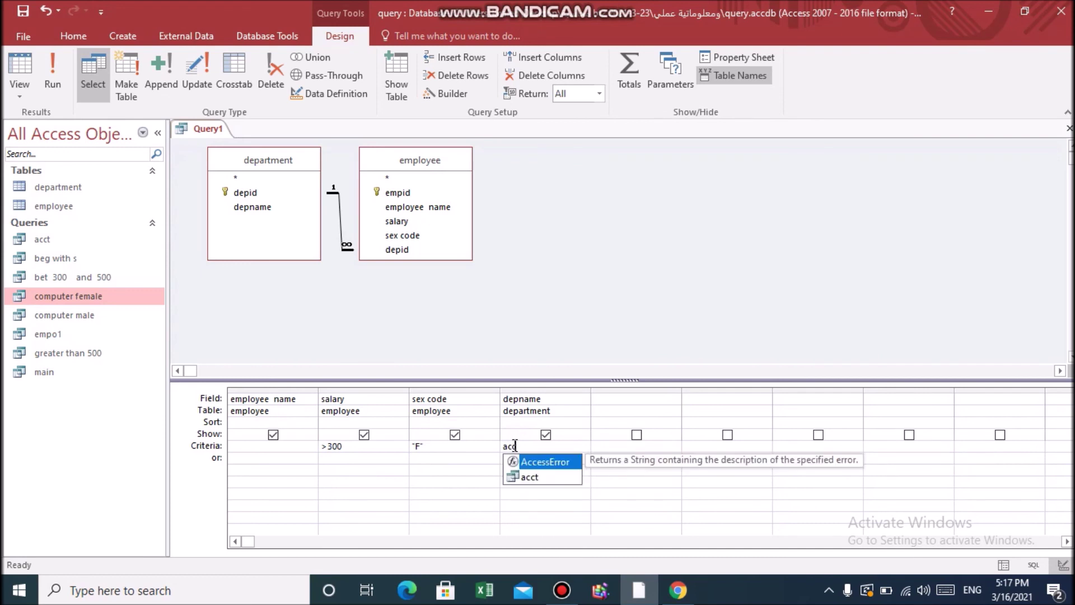
key(BackSpace)
key(BackSpace)
key(BackSpace)
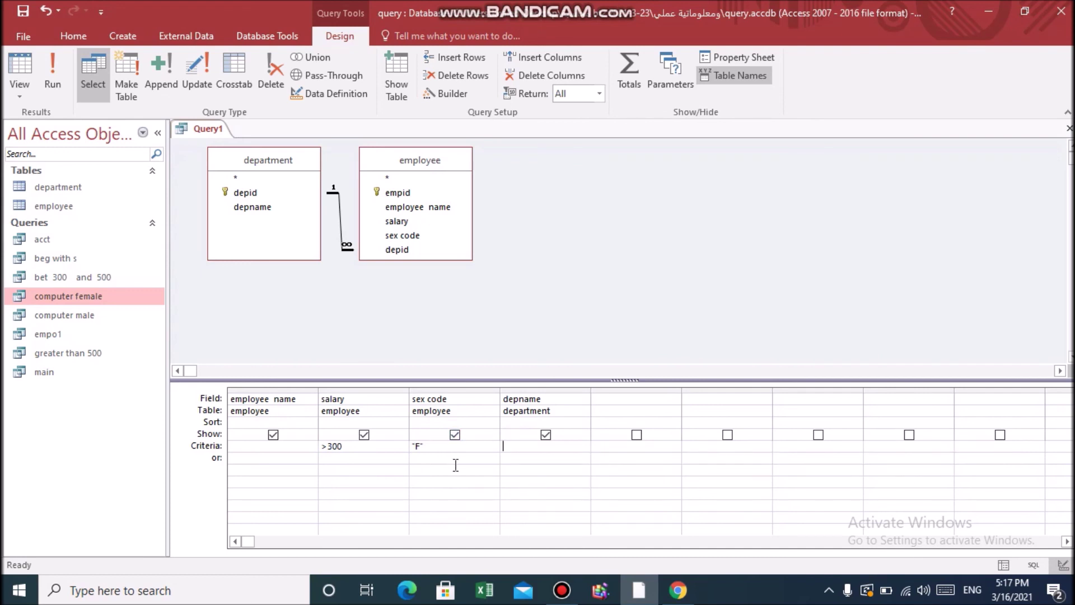
Run the query, return to its design to set the depname criteria to accounting, and run it again
click(46, 58)
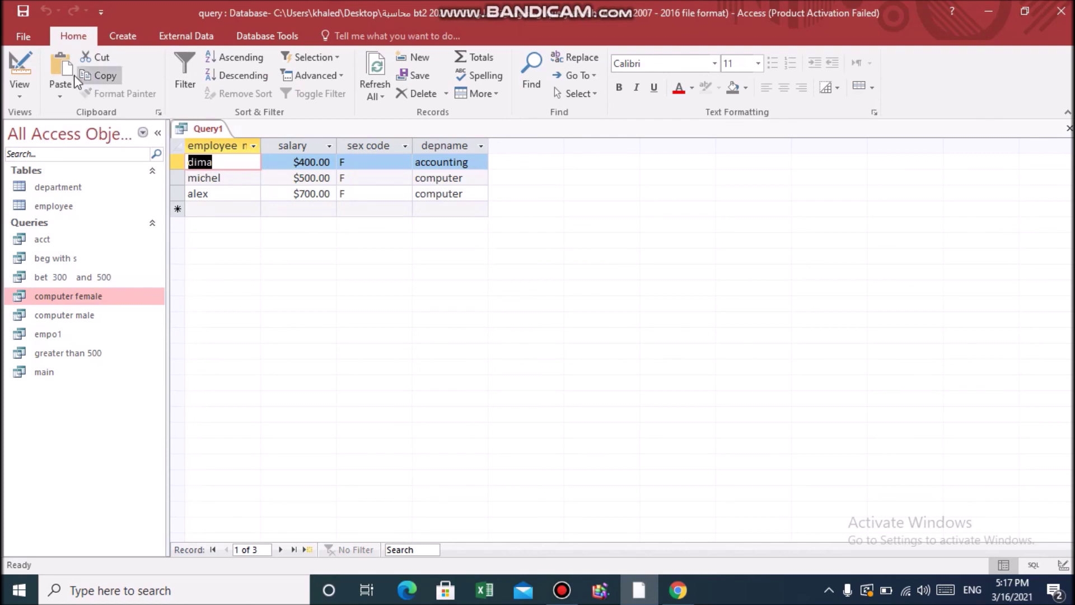
click(24, 78)
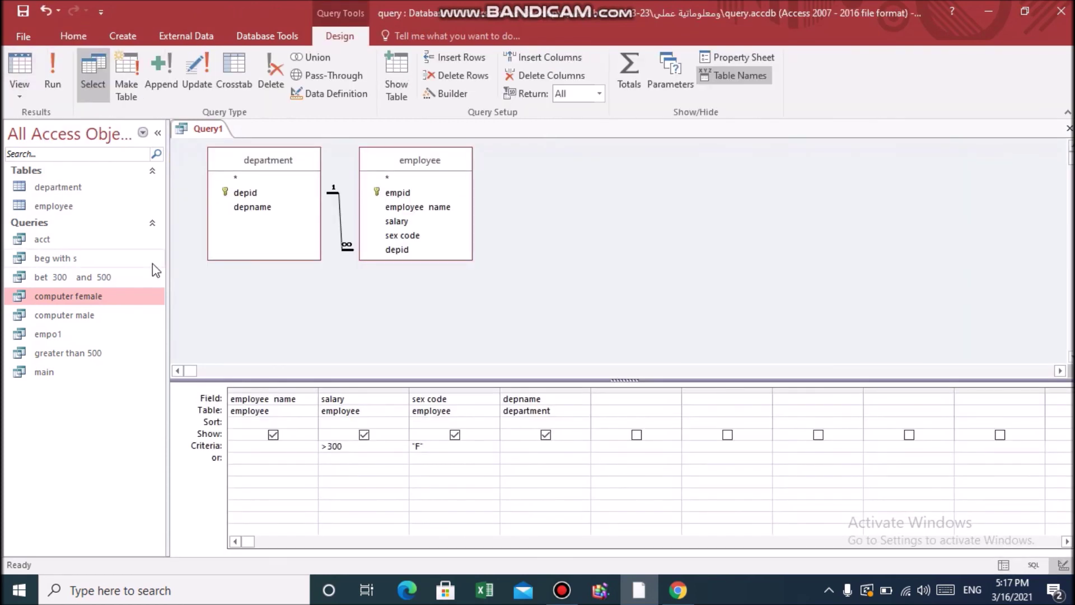
click(519, 452)
text(accounting)
click(54, 81)
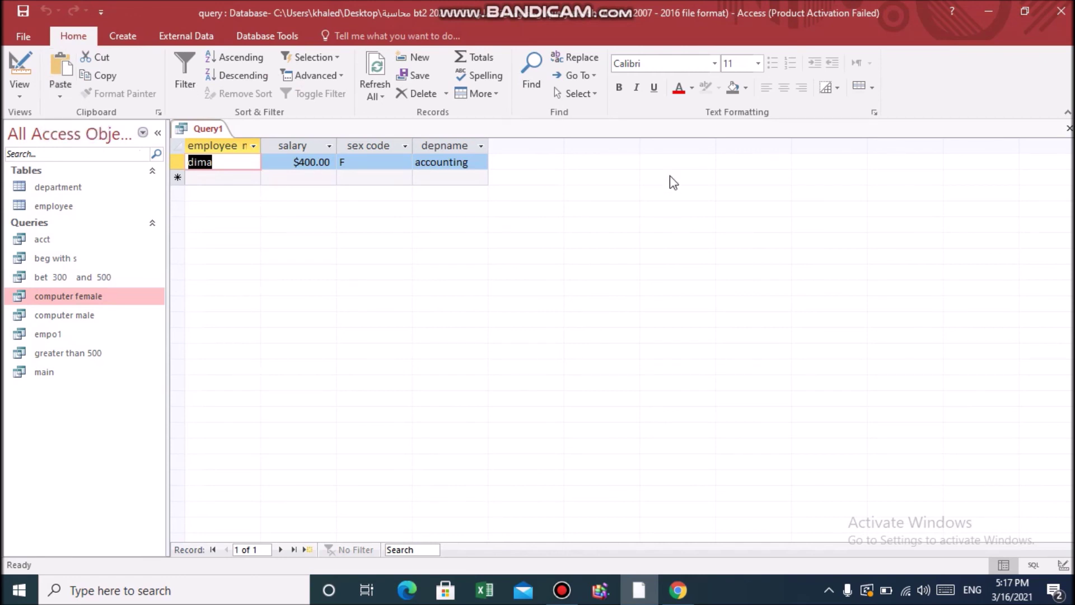
Close the query, saving it as "acct fenale > 300"
click(1068, 132)
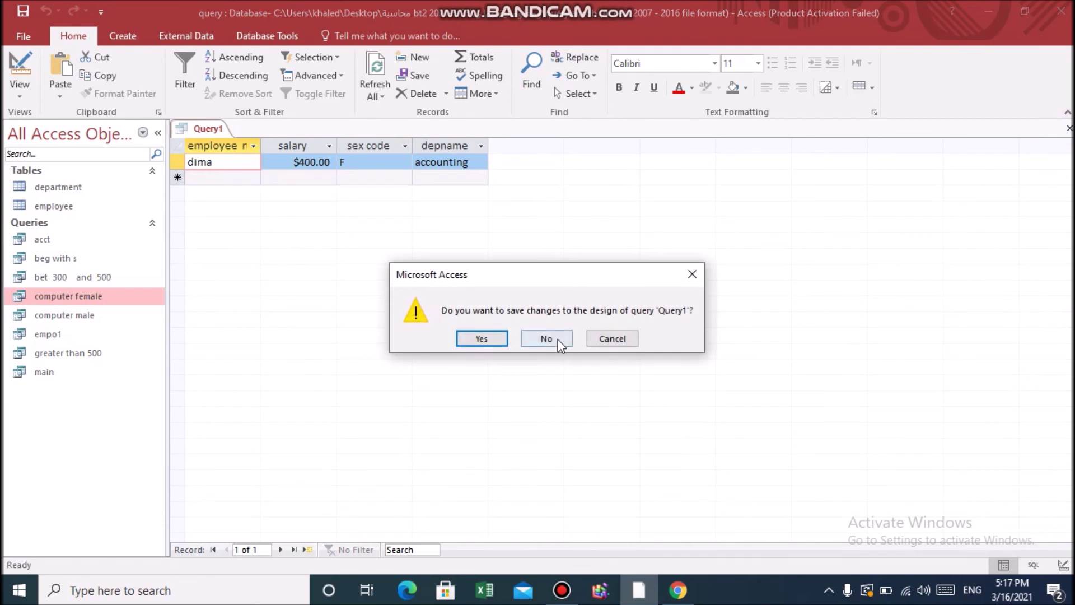
click(479, 335)
text(acc)
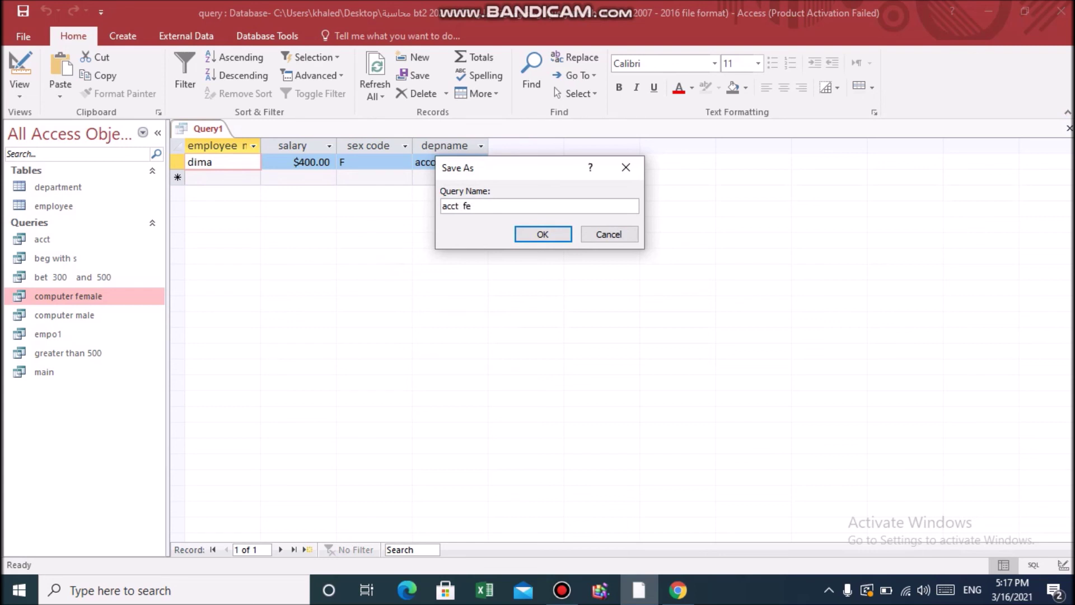
text(t  fenale  > 300)
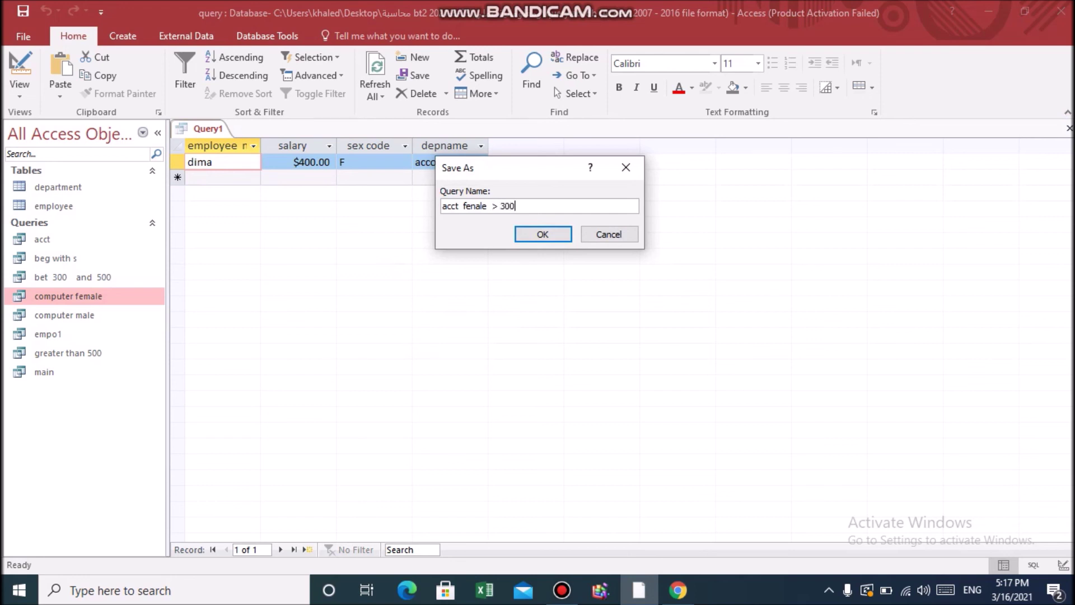
click(533, 236)
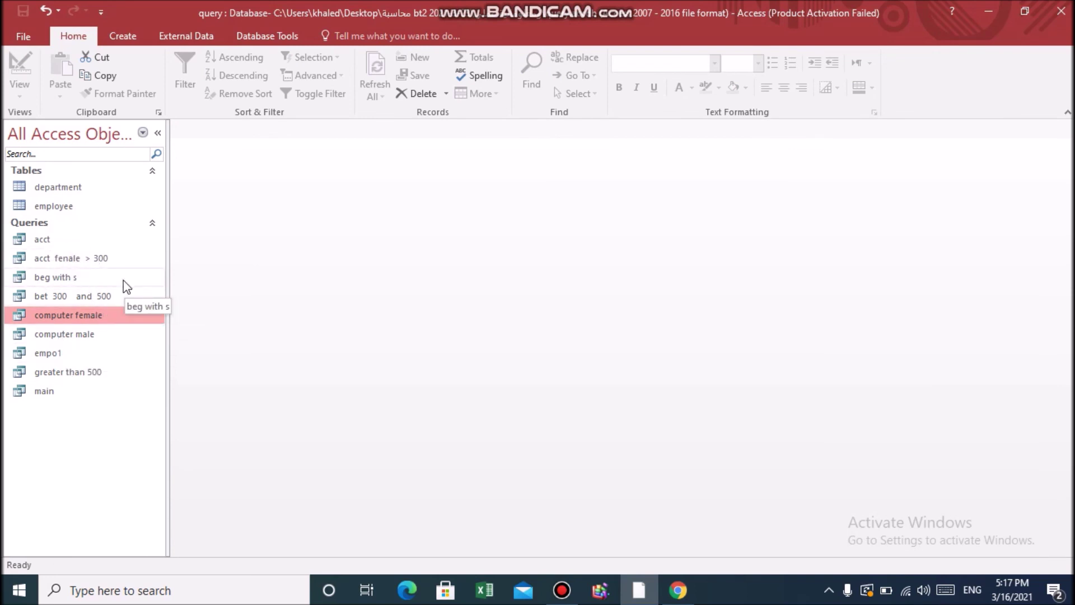
Move the employee table farther from the department table in the Relationships layout, and close it with the layout saved
click(73, 189)
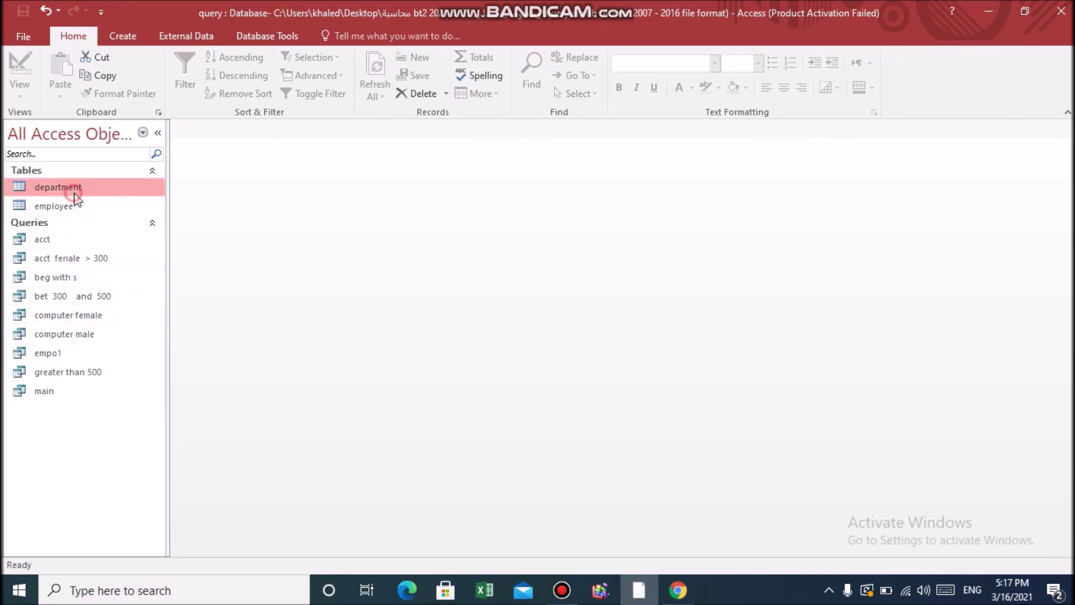
click(260, 36)
click(196, 79)
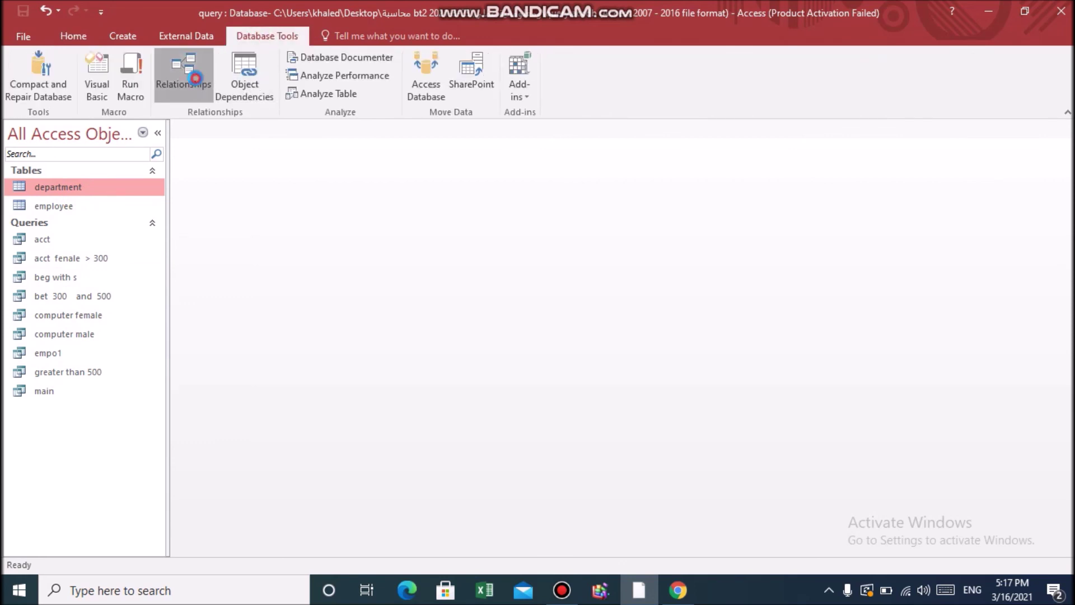
drag(411, 159, 605, 169)
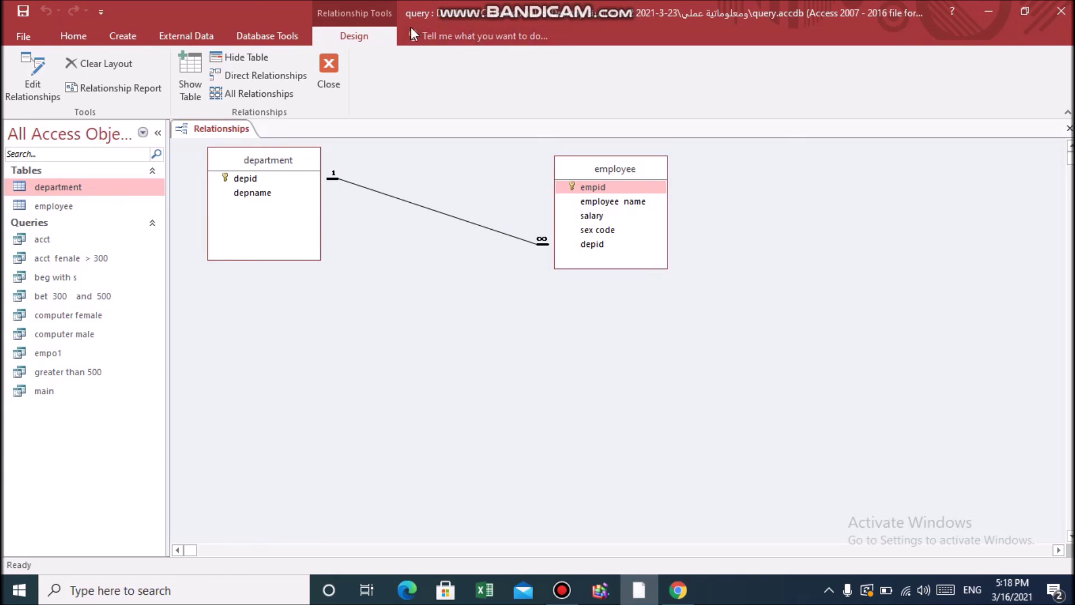
click(332, 70)
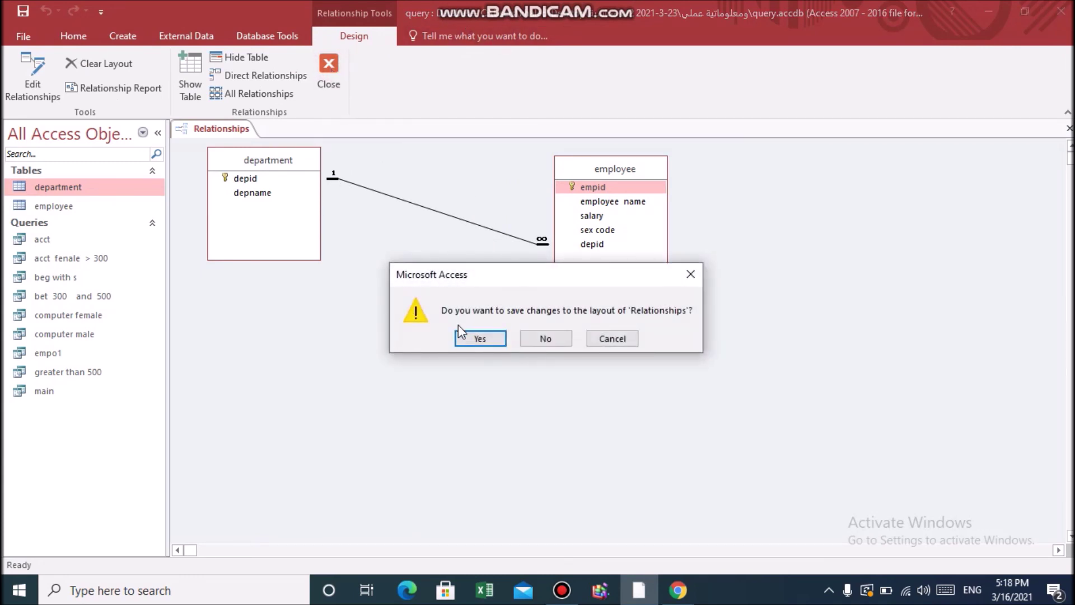
click(480, 338)
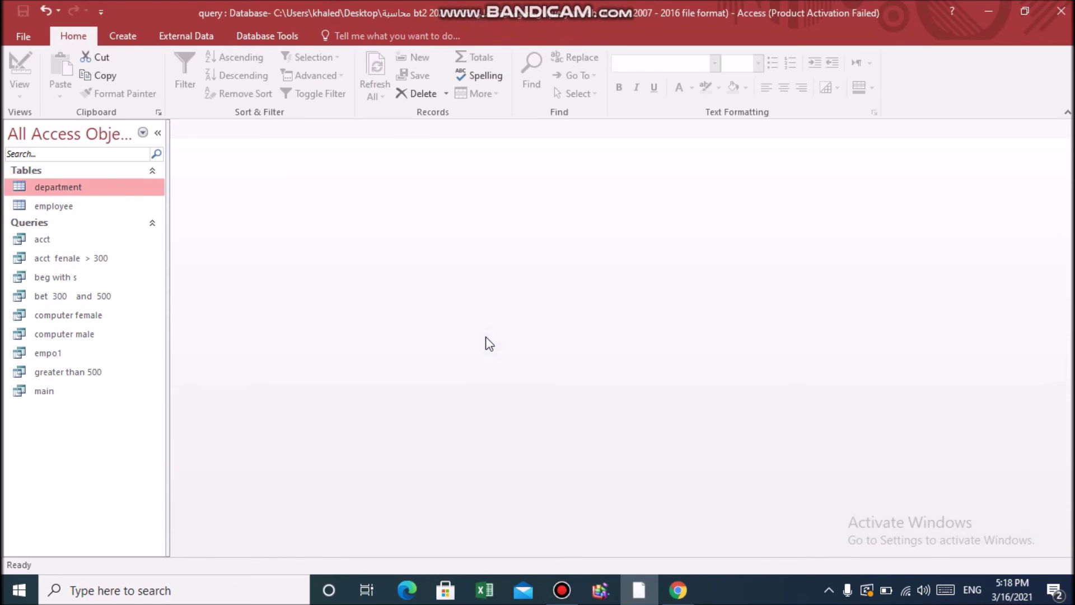